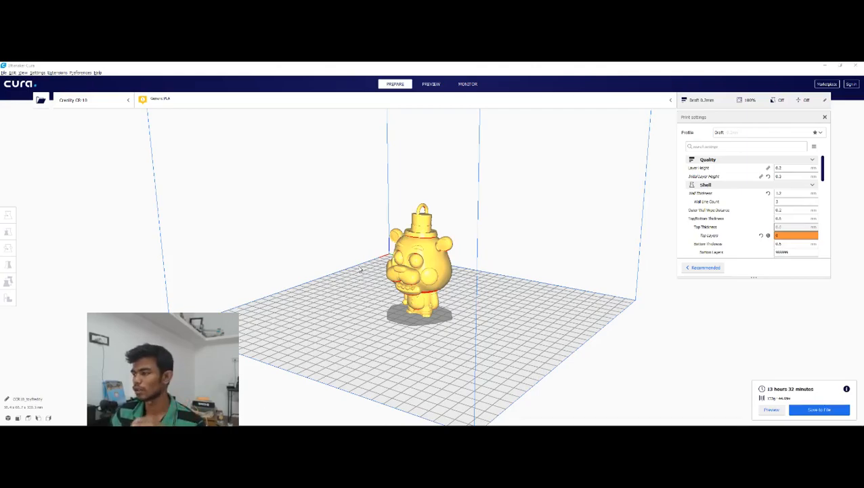
Step: Place a support blocker cube on the side of the bear model's head
{"action": "right_click_drag", "start_coordinate": [405, 263], "coordinate": [486, 285]}
{"action": "left_click", "coordinate": [434, 278]}
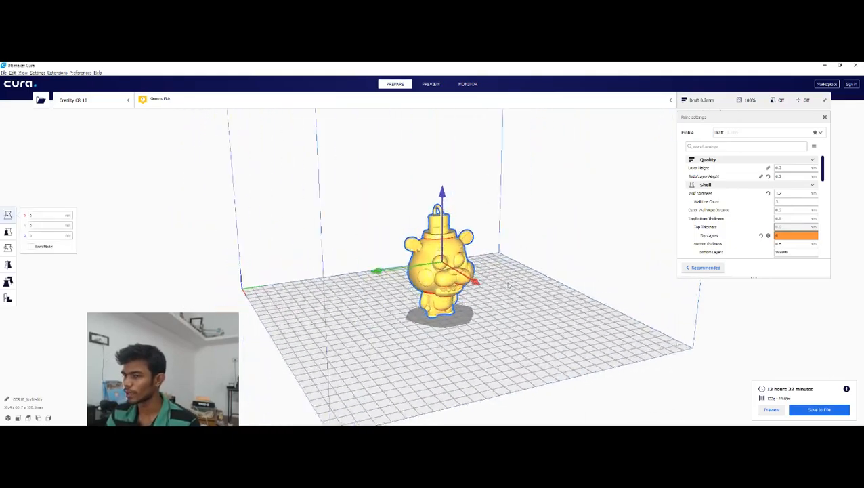
{"action": "left_click", "coordinate": [6, 284]}
{"action": "left_click", "coordinate": [5, 303]}
{"action": "right_click_drag", "start_coordinate": [195, 279], "coordinate": [289, 306]}
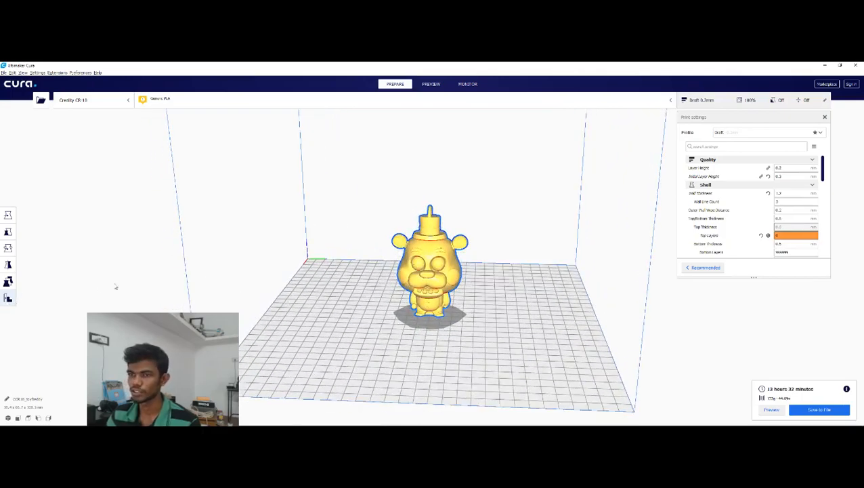
{"action": "left_click", "coordinate": [8, 298]}
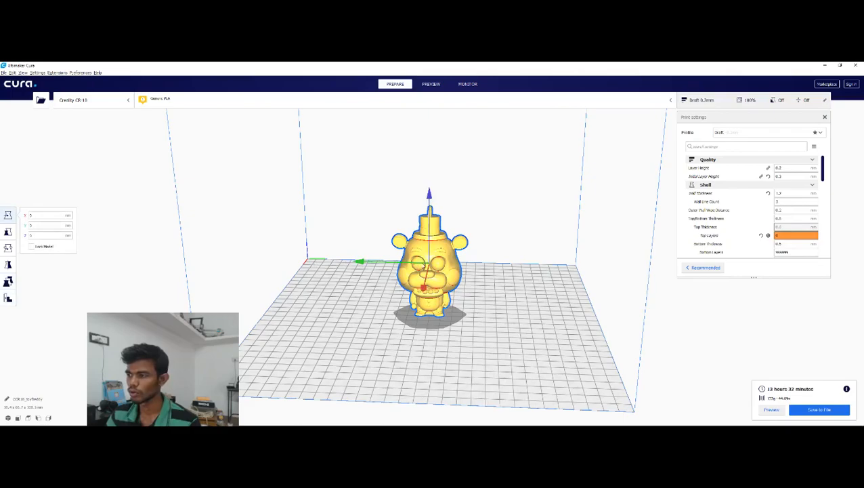
{"action": "right_click_drag", "start_coordinate": [372, 297], "coordinate": [454, 295]}
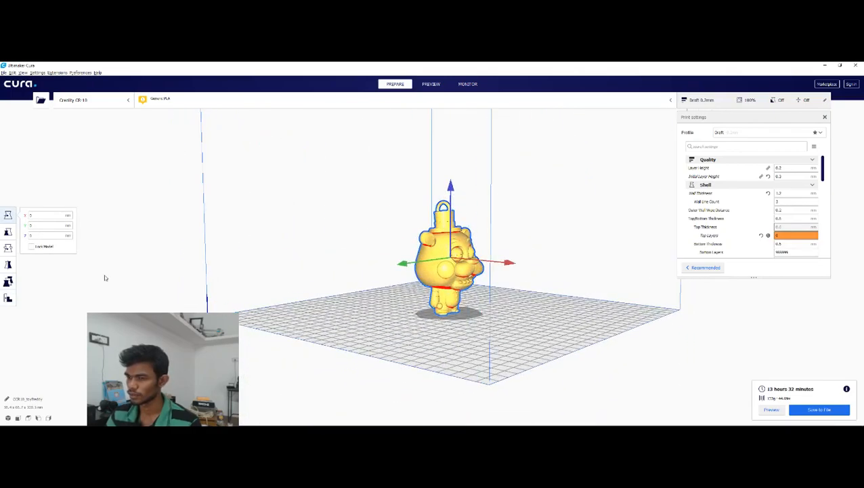
{"action": "left_click", "coordinate": [8, 281]}
{"action": "left_click", "coordinate": [9, 298]}
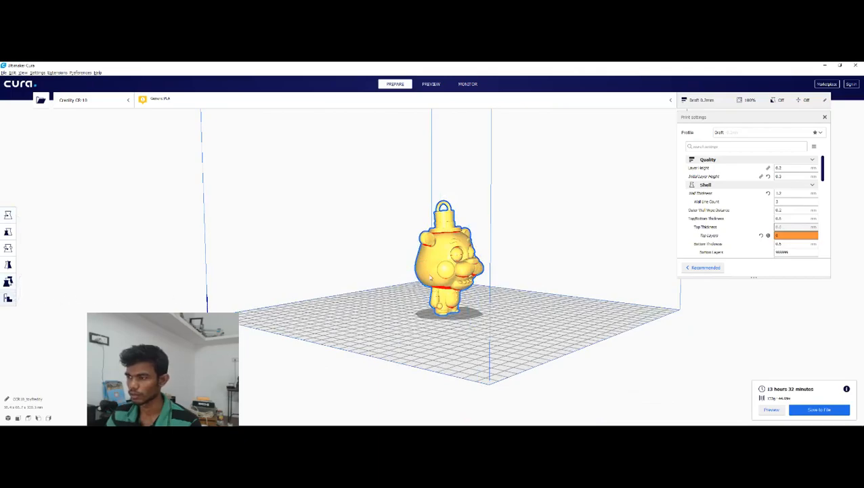
{"action": "left_click", "coordinate": [429, 278]}
Step: Move the support blocker cube about 21 mm along Y, out of the bear's head
{"action": "left_click", "coordinate": [9, 215]}
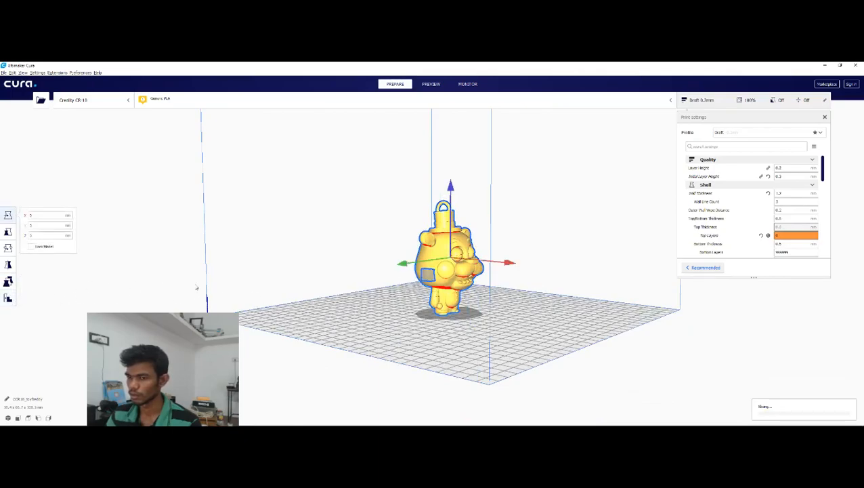
{"action": "left_click", "coordinate": [429, 281]}
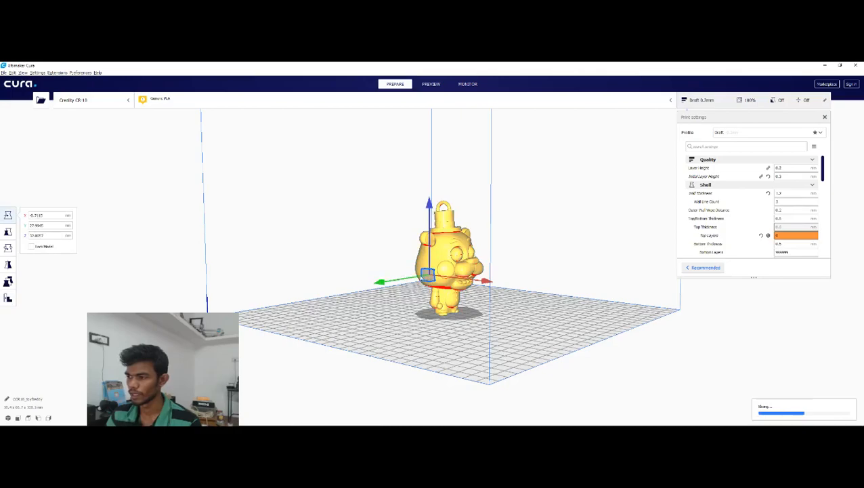
{"action": "scroll", "coordinate": [437, 287], "scroll_direction": "up", "scroll_amount": 3}
{"action": "scroll", "coordinate": [438, 287], "scroll_direction": "up", "scroll_amount": 5}
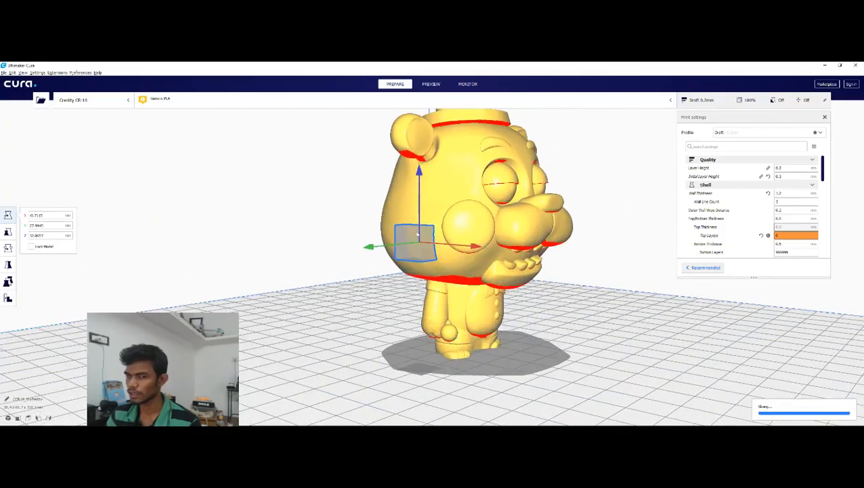
{"action": "right_click_drag", "start_coordinate": [402, 271], "coordinate": [309, 280]}
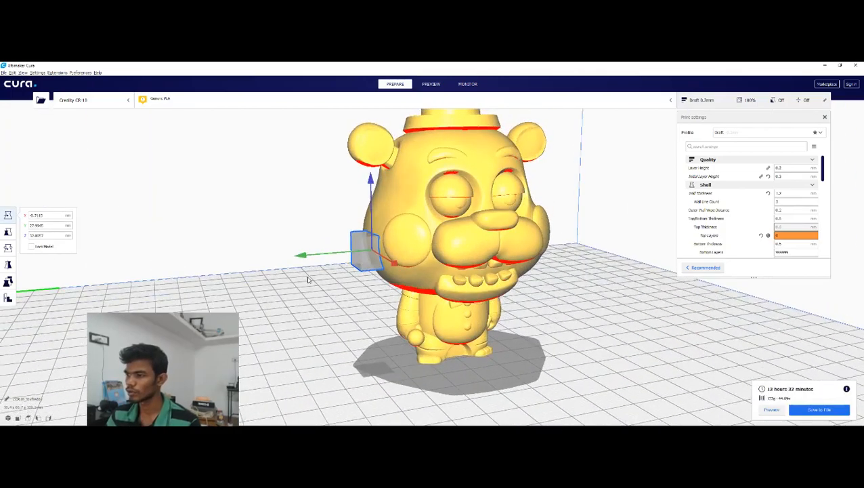
{"action": "left_click_drag", "start_coordinate": [293, 257], "coordinate": [228, 258]}
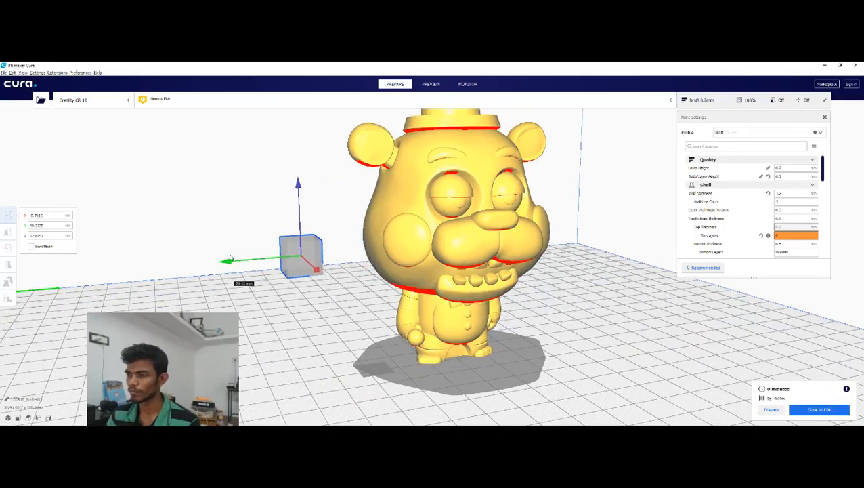
{"action": "scroll", "coordinate": [256, 270], "scroll_direction": "down", "scroll_amount": 5}
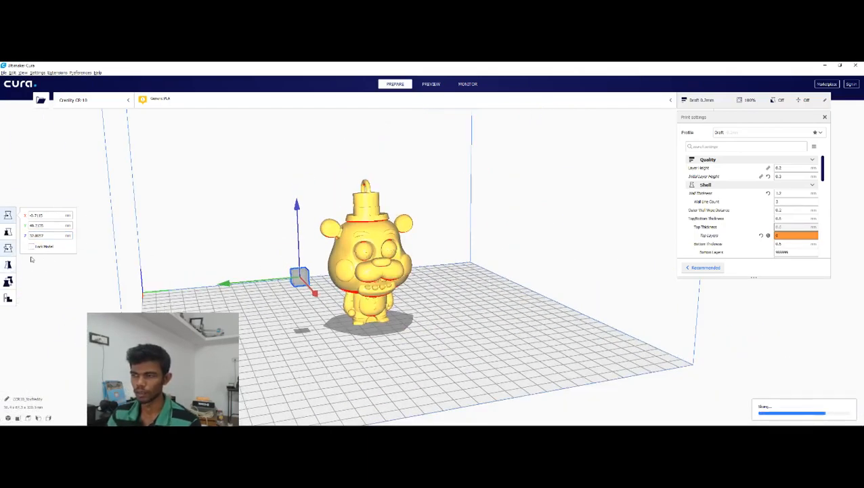
Step: Preview the bear's sliced layers and examine the interior cross-section through the head
{"action": "right_click_drag", "start_coordinate": [546, 246], "coordinate": [385, 256]}
{"action": "left_click", "coordinate": [386, 257]}
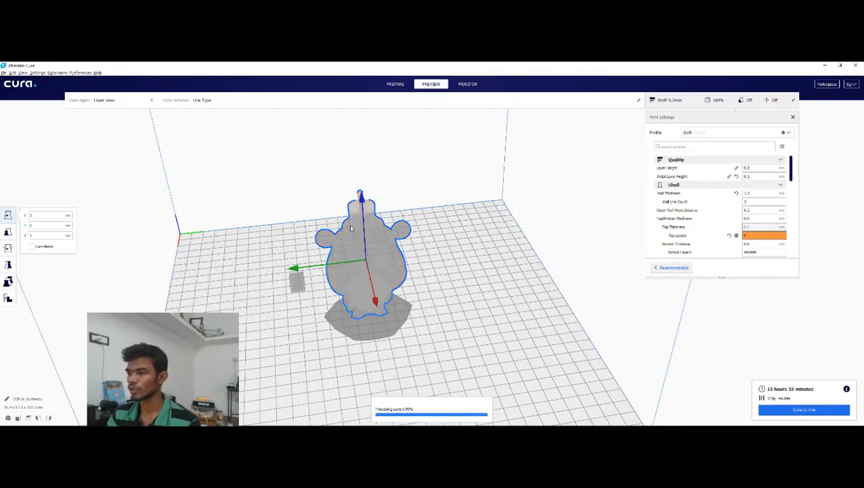
{"action": "left_click_drag", "start_coordinate": [857, 214], "coordinate": [857, 258]}
{"action": "scroll", "coordinate": [343, 234], "scroll_direction": "up", "scroll_amount": 3}
{"action": "scroll", "coordinate": [337, 231], "scroll_direction": "up", "scroll_amount": 3}
{"action": "right_click_drag", "start_coordinate": [336, 231], "coordinate": [283, 265]}
Step: Set both Bottom Layers and Top Layers to 5 in the shell settings
{"action": "scroll", "coordinate": [718, 228], "scroll_direction": "down", "scroll_amount": 1}
{"action": "scroll", "coordinate": [718, 229], "scroll_direction": "down", "scroll_amount": 2}
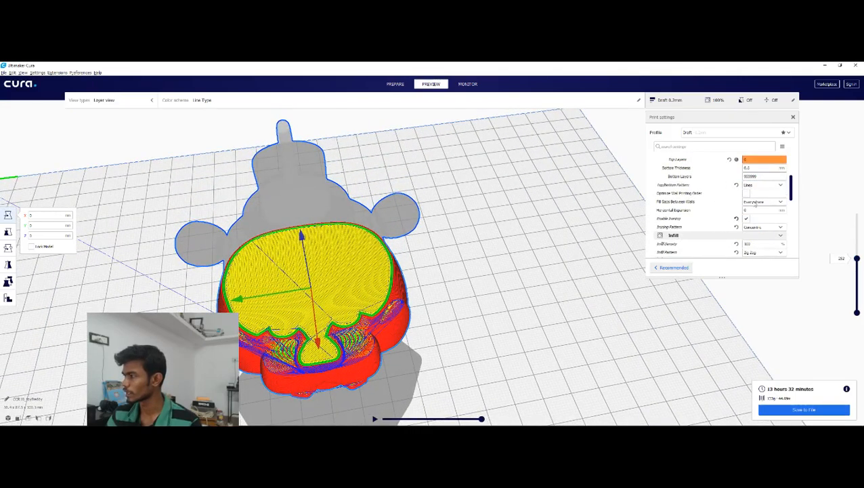
{"action": "left_click_drag", "start_coordinate": [761, 177], "coordinate": [716, 184]}
{"action": "key", "text": "BackSpace"}
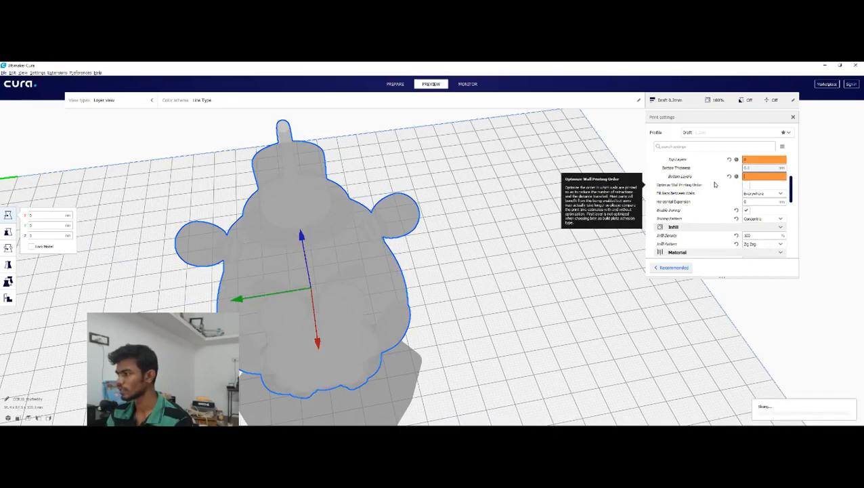
{"action": "type", "text": "5"}
{"action": "scroll", "coordinate": [722, 186], "scroll_direction": "up", "scroll_amount": 1}
{"action": "left_click_drag", "start_coordinate": [750, 185], "coordinate": [741, 189]}
{"action": "type", "text": "5"}
Step: Set the infill density to 20%
{"action": "scroll", "coordinate": [760, 208], "scroll_direction": "down", "scroll_amount": 4}
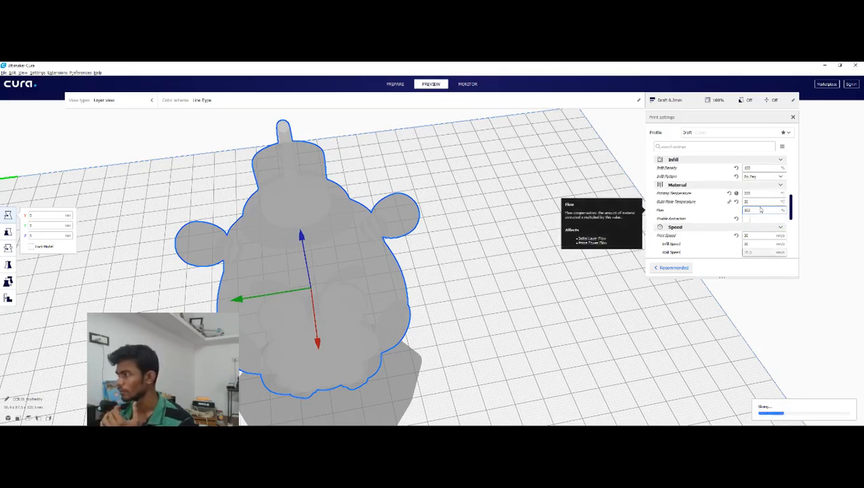
{"action": "double_click", "coordinate": [747, 167]}
{"action": "type", "text": "20"}
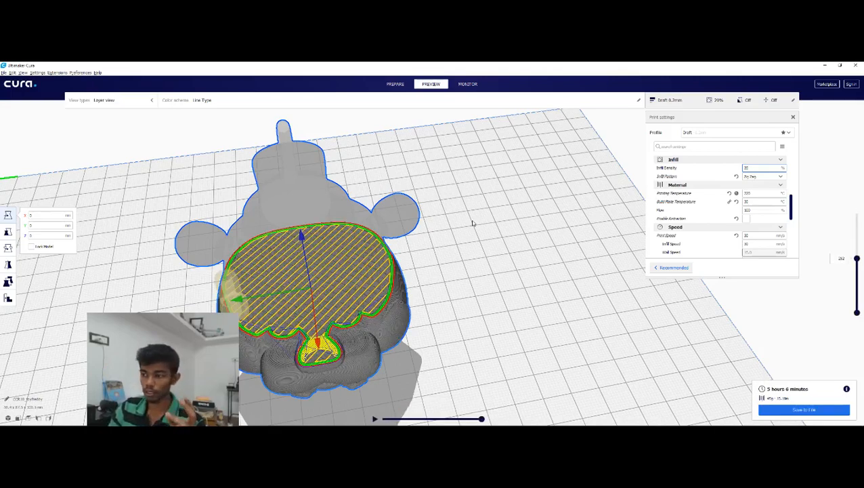
Step: Examine the infill at several layer heights, from the middle of the head up into the hat
{"action": "scroll", "coordinate": [285, 300], "scroll_direction": "up", "scroll_amount": 3}
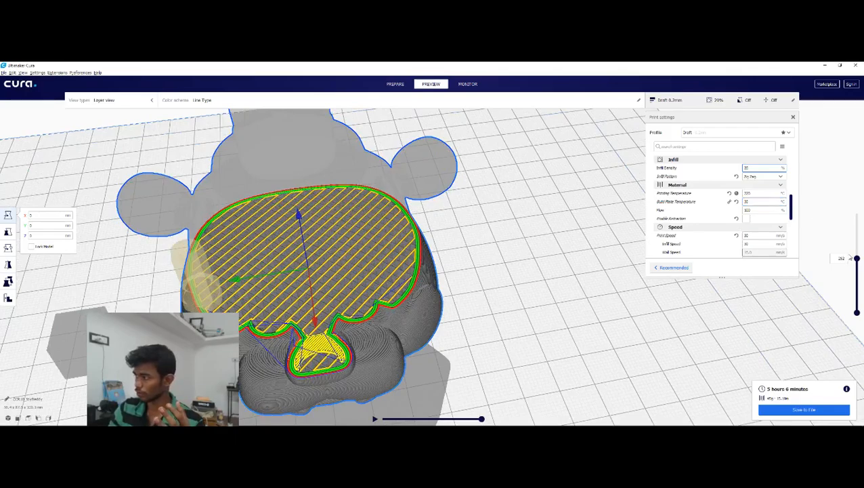
{"action": "left_click", "coordinate": [850, 258]}
{"action": "mouse_move", "coordinate": [861, 264]}
{"action": "left_mouse_down"}
{"action": "mouse_move", "coordinate": [857, 304]}
{"action": "mouse_move", "coordinate": [857, 242]}
{"action": "mouse_move", "coordinate": [858, 250]}
{"action": "left_mouse_up"}
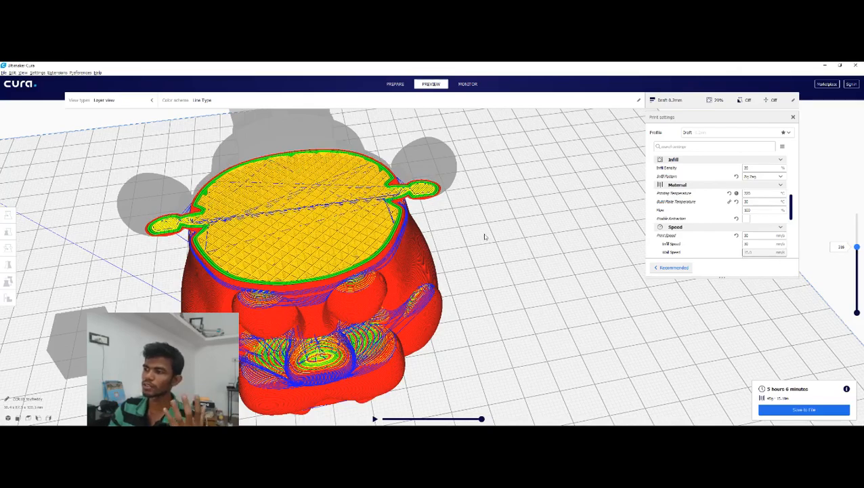
{"action": "left_click_drag", "start_coordinate": [858, 248], "coordinate": [858, 229]}
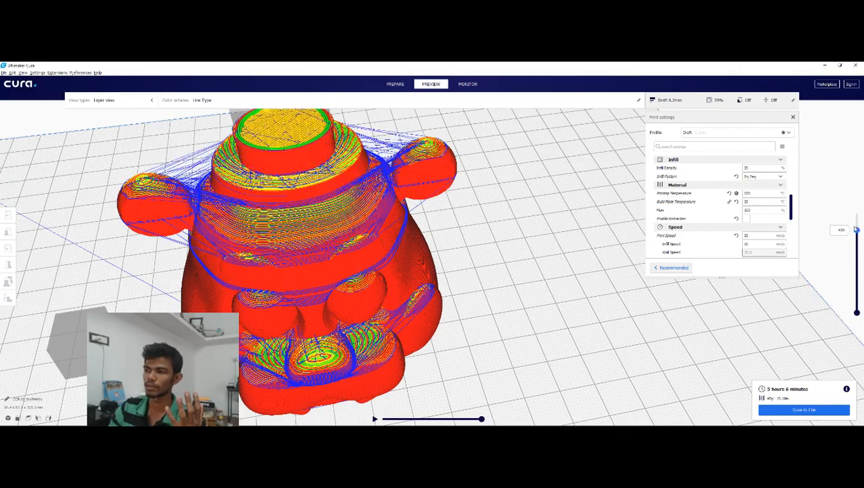
{"action": "right_click_drag", "start_coordinate": [484, 232], "coordinate": [485, 258]}
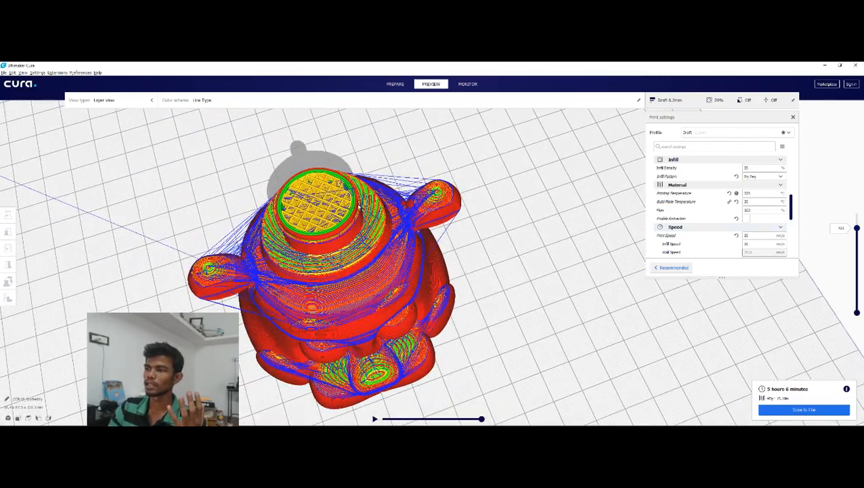
{"action": "mouse_move", "coordinate": [856, 228]}
{"action": "left_mouse_down"}
{"action": "mouse_move", "coordinate": [857, 217]}
{"action": "mouse_move", "coordinate": [857, 229]}
{"action": "left_mouse_up"}
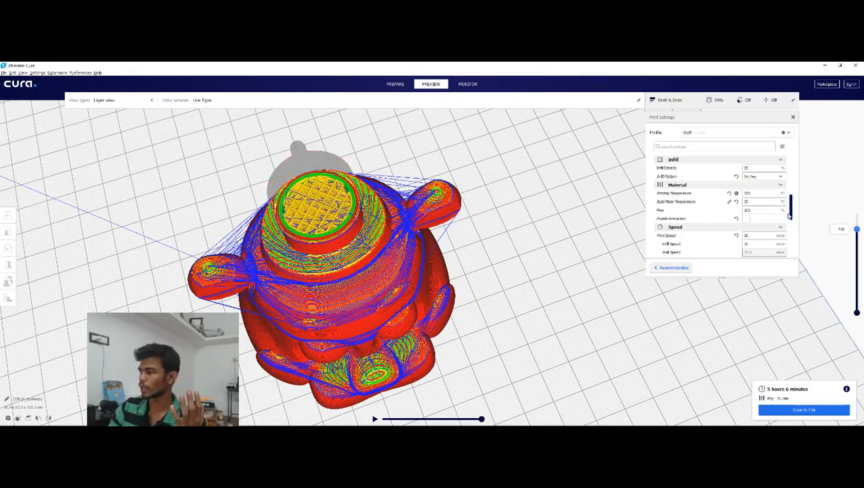
Step: Set the infill density to 10%
{"action": "double_click", "coordinate": [752, 167]}
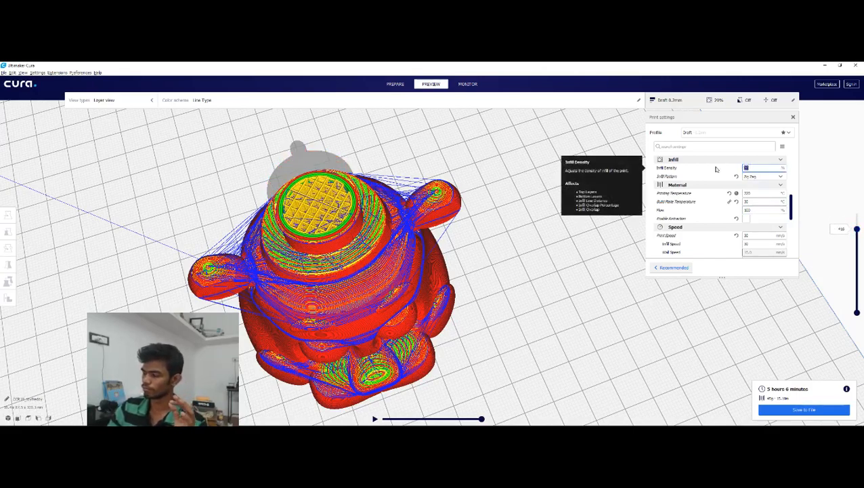
{"action": "type", "text": "10"}
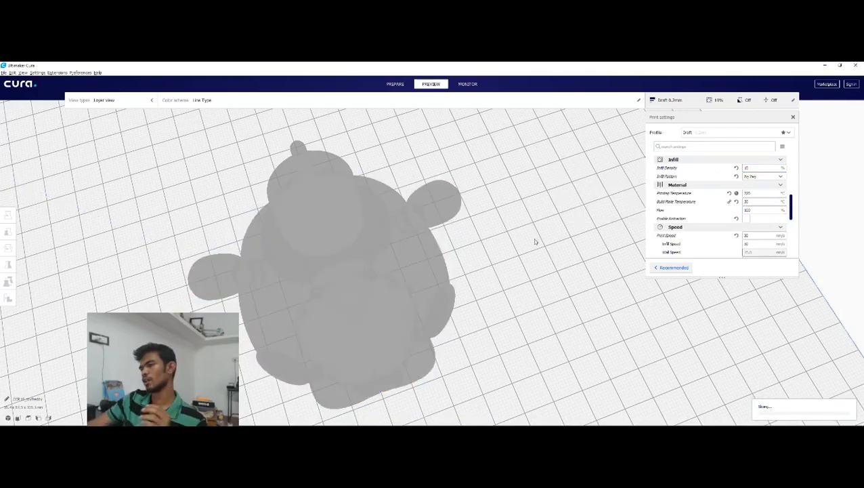
{"action": "right_click_drag", "start_coordinate": [131, 271], "coordinate": [134, 239]}
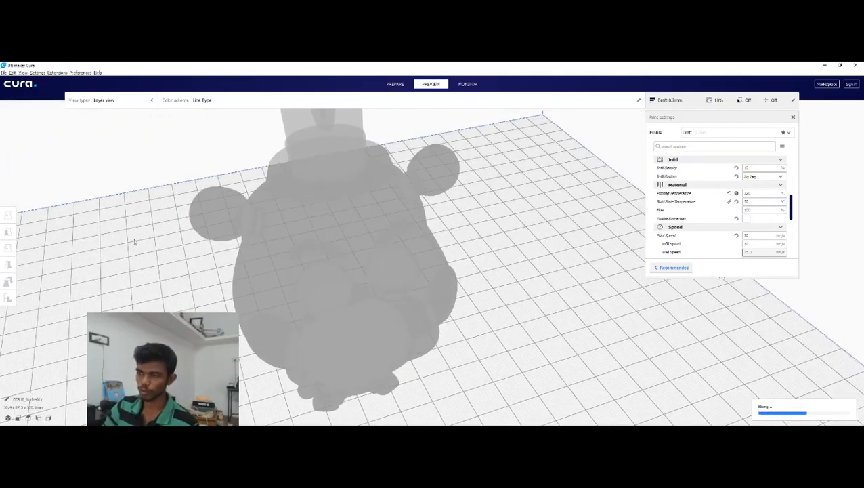
Step: Scale the support blocker cube up along Z, Y and X into a wide block, about 78 mm in X
{"action": "left_click", "coordinate": [146, 349]}
{"action": "scroll", "coordinate": [147, 352], "scroll_direction": "down", "scroll_amount": 5}
{"action": "right_click_drag", "start_coordinate": [153, 362], "coordinate": [161, 310]}
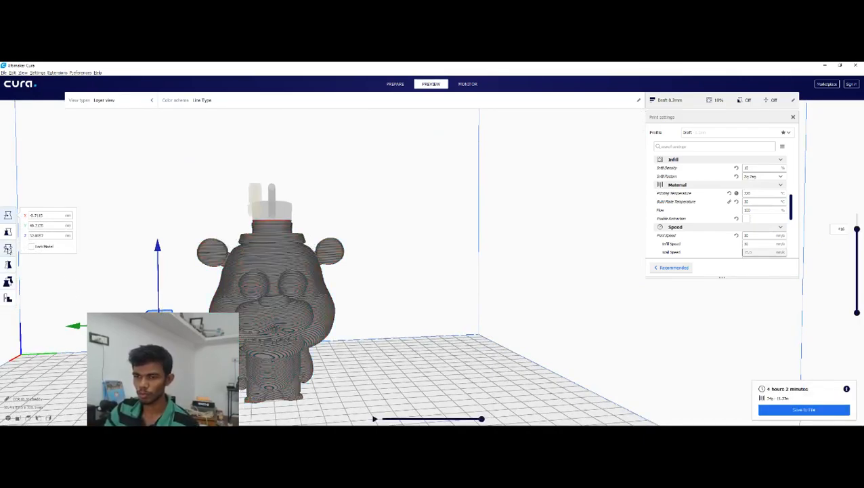
{"action": "left_click", "coordinate": [9, 231]}
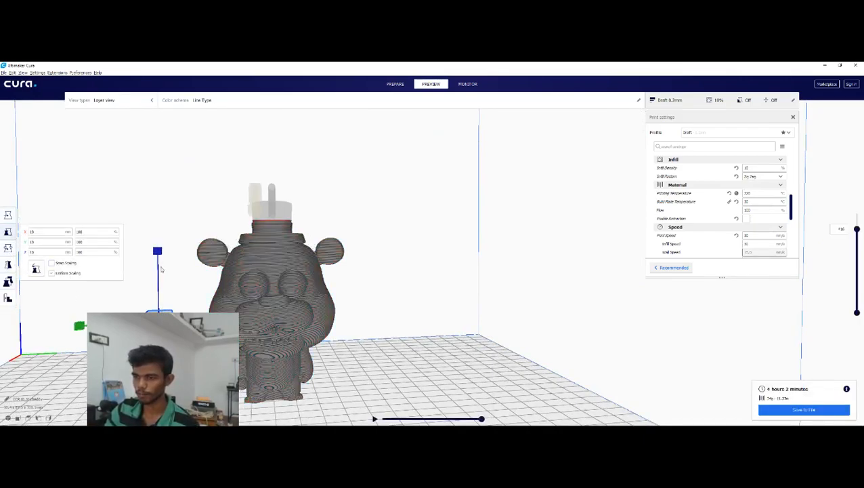
{"action": "left_click_drag", "start_coordinate": [157, 256], "coordinate": [156, 237]}
{"action": "left_click_drag", "start_coordinate": [80, 327], "coordinate": [74, 328]}
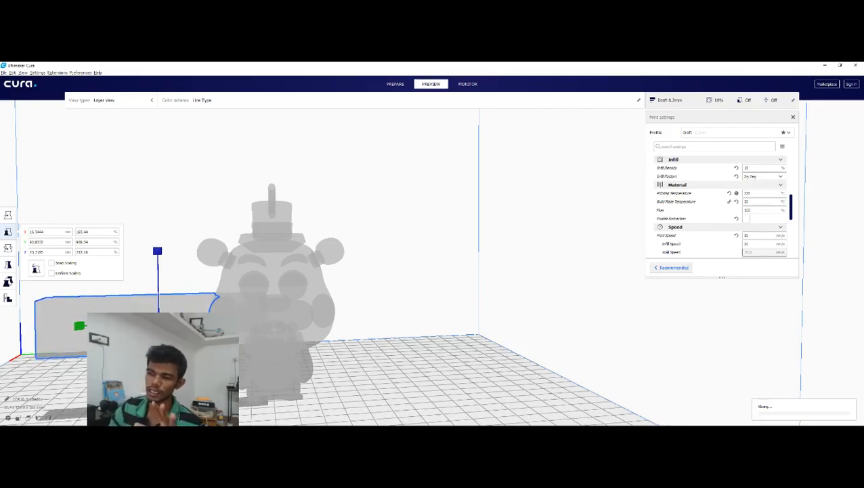
{"action": "scroll", "coordinate": [193, 366], "scroll_direction": "down", "scroll_amount": 2}
{"action": "right_click_drag", "start_coordinate": [193, 366], "coordinate": [189, 403]}
{"action": "left_click_drag", "start_coordinate": [163, 405], "coordinate": [118, 428]}
Step: Raise the support blocker block to the hat's height and move it to about 5 mm in Y, around the hat
{"action": "right_click_drag", "start_coordinate": [298, 338], "coordinate": [292, 276]}
{"action": "left_click", "coordinate": [9, 216]}
{"action": "left_click_drag", "start_coordinate": [163, 266], "coordinate": [168, 195]}
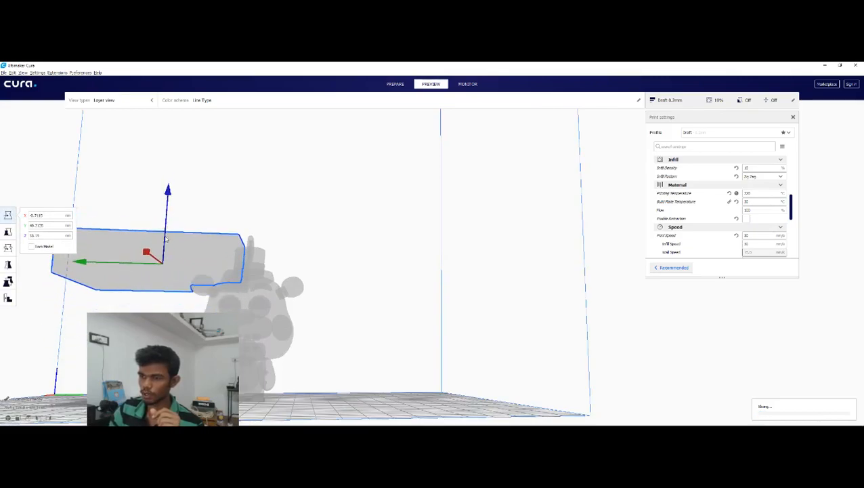
{"action": "left_click_drag", "start_coordinate": [91, 262], "coordinate": [182, 265]}
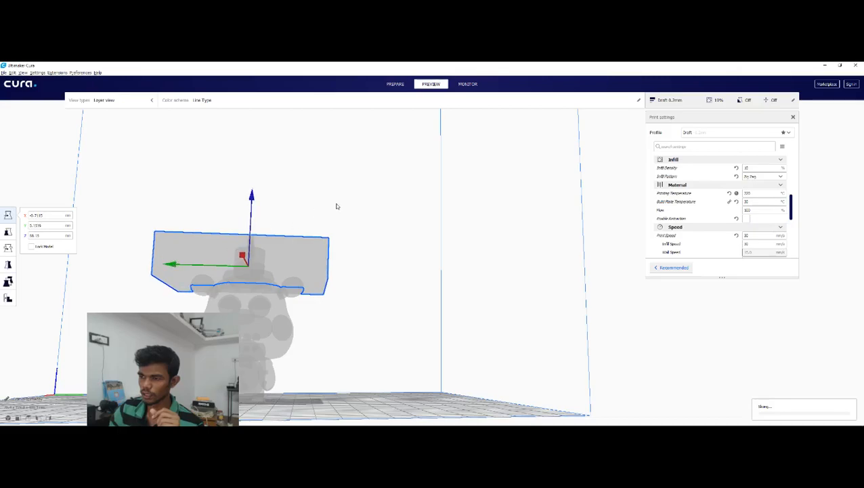
{"action": "right_click_drag", "start_coordinate": [338, 225], "coordinate": [263, 249]}
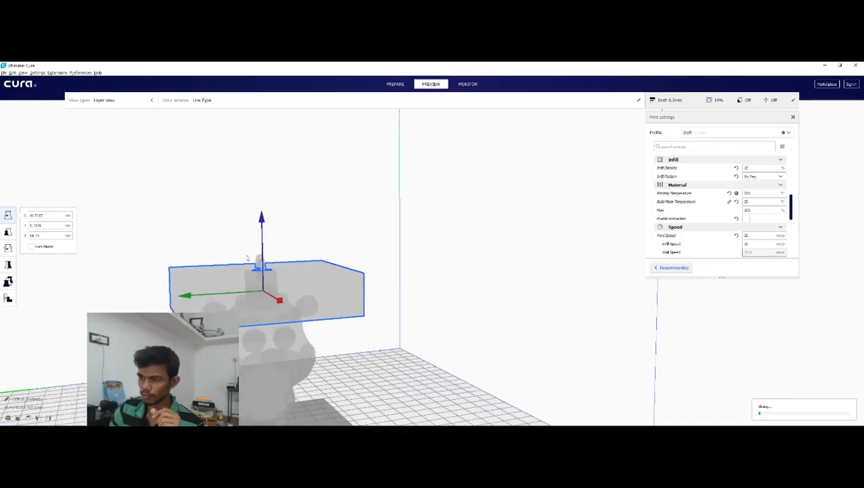
Step: Scale the support blocker block along Z to about 38 mm, so that it encloses the hat
{"action": "key", "text": "s"}
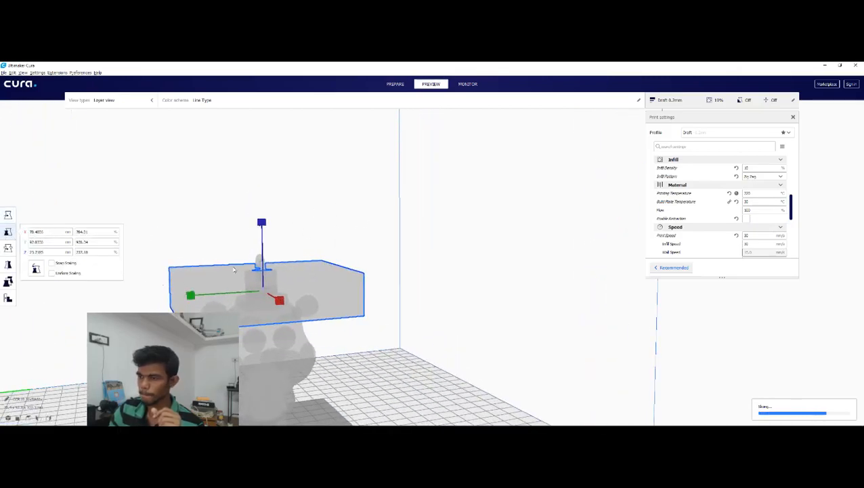
{"action": "right_click_drag", "start_coordinate": [265, 207], "coordinate": [351, 290]}
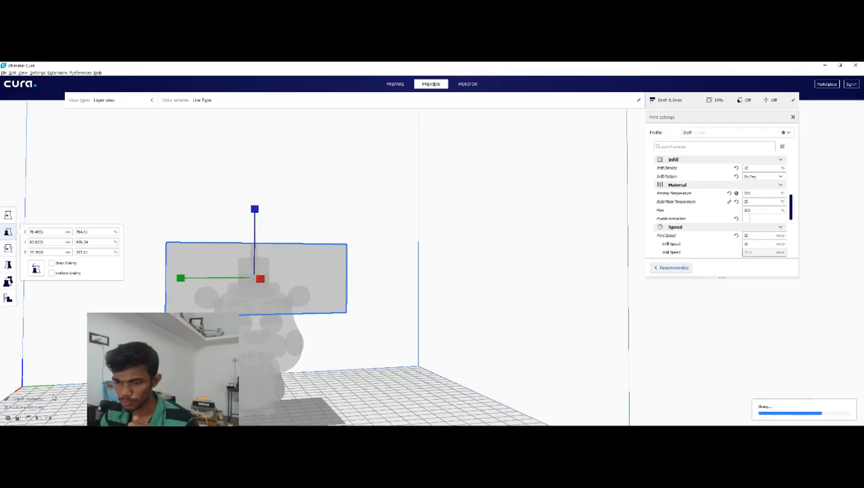
{"action": "left_click", "coordinate": [17, 417]}
{"action": "right_click_drag", "start_coordinate": [440, 335], "coordinate": [463, 290]}
{"action": "scroll", "coordinate": [470, 285], "scroll_direction": "up", "scroll_amount": 6}
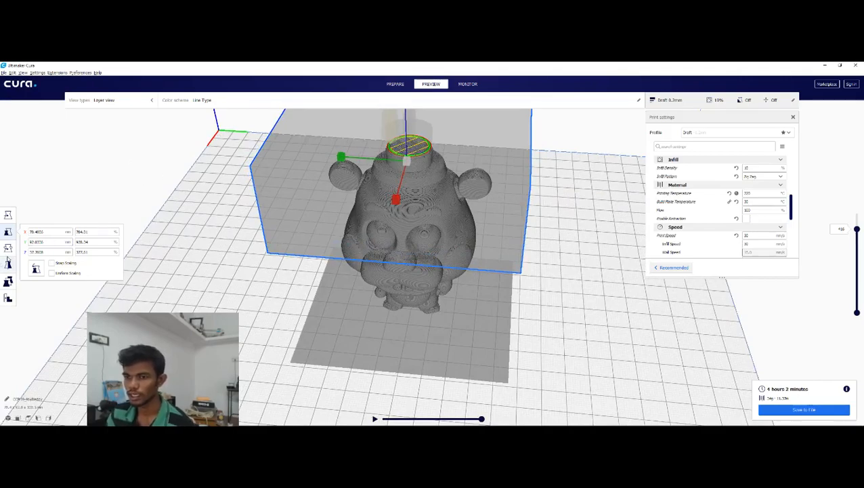
Step: Set the support blocker block's mesh type to modify settings for infill of other models
{"action": "left_click", "coordinate": [9, 247]}
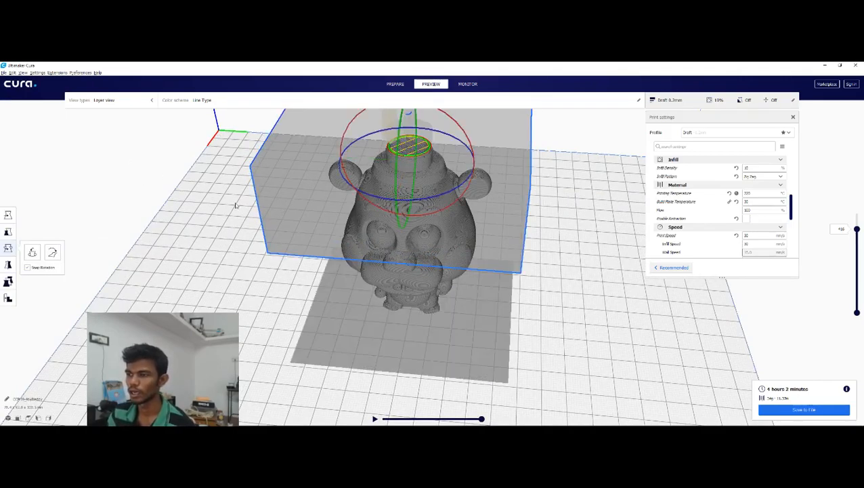
{"action": "left_click", "coordinate": [8, 264]}
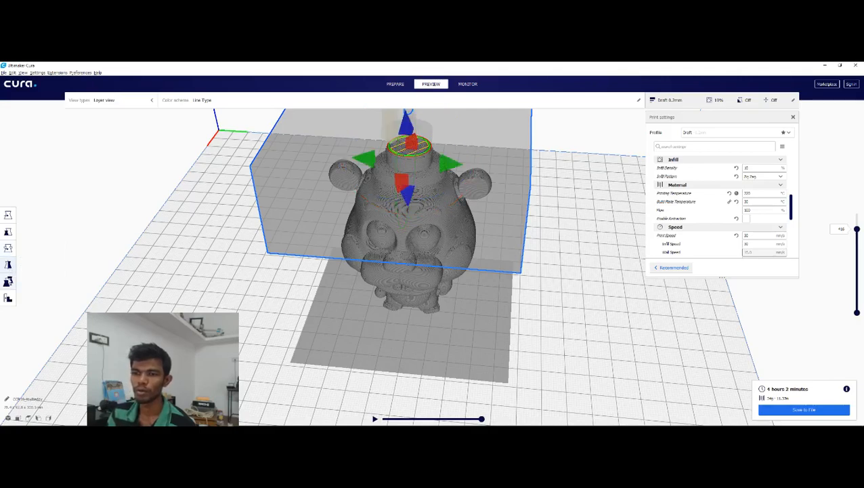
{"action": "left_click", "coordinate": [9, 281]}
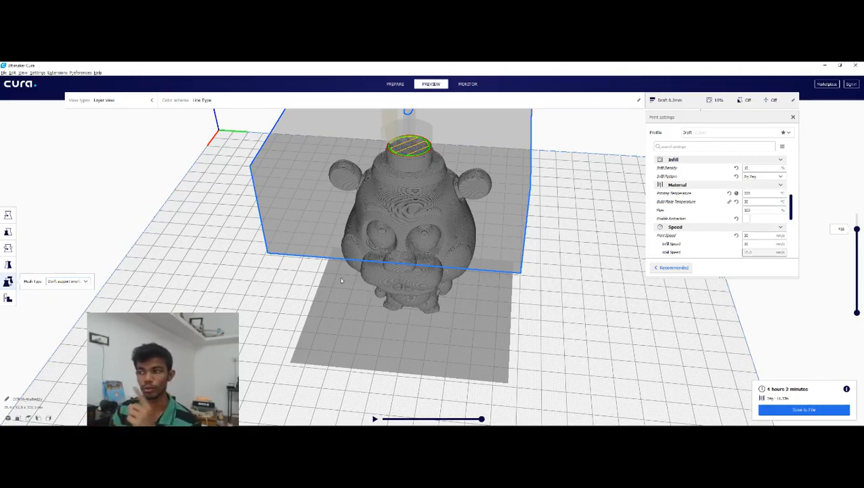
{"action": "left_click", "coordinate": [76, 281]}
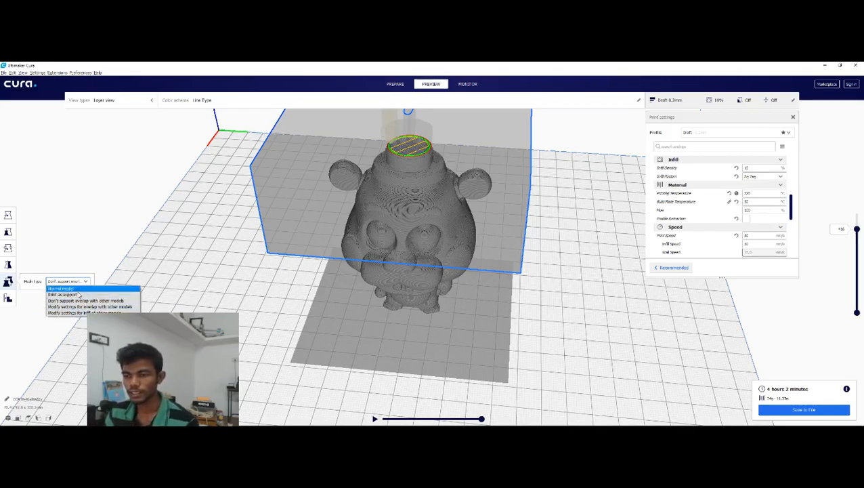
{"action": "left_click", "coordinate": [80, 313]}
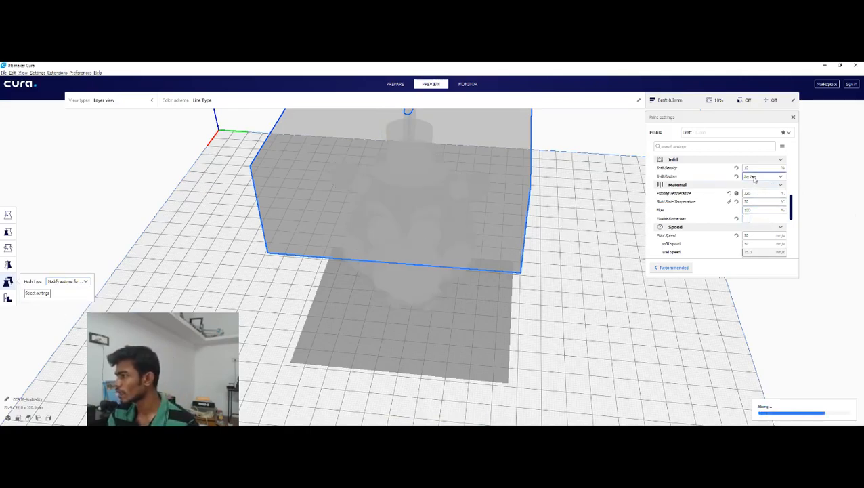
Step: Set the global infill density to 100%
{"action": "left_click_drag", "start_coordinate": [749, 168], "coordinate": [718, 174]}
{"action": "type", "text": "100"}
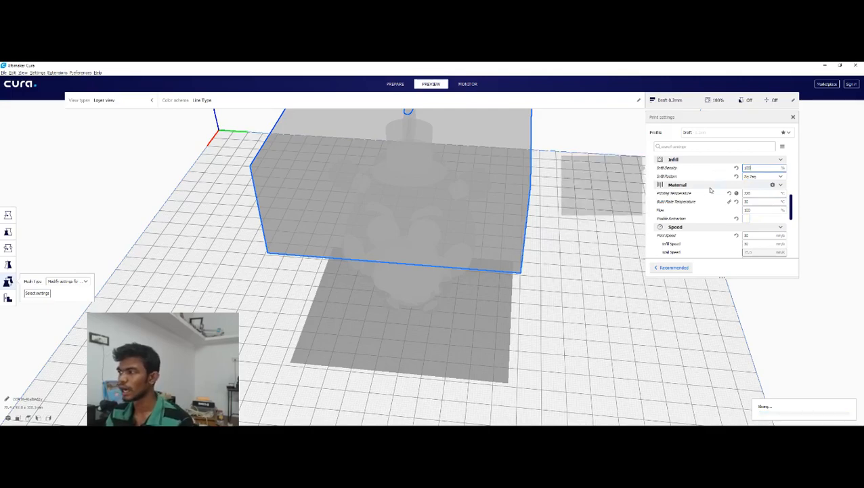
{"action": "right_click_drag", "start_coordinate": [559, 237], "coordinate": [538, 166]}
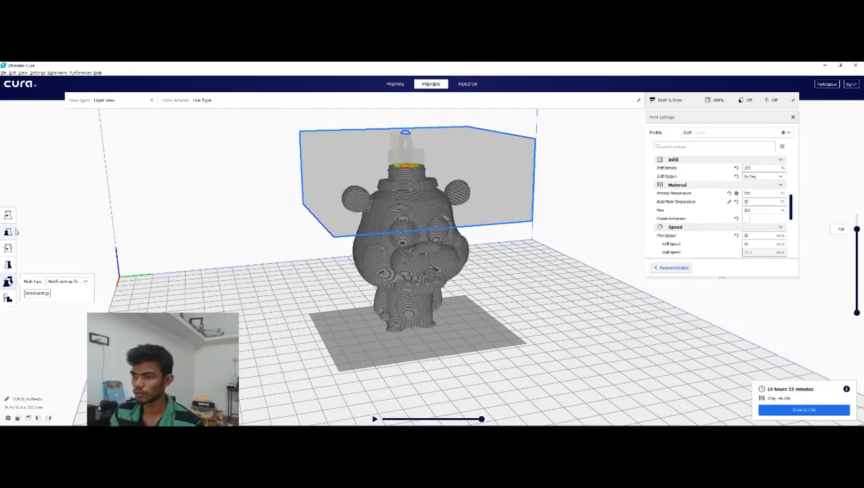
Step: Examine the sliced infill at the hat and in the lower body layers of the bear
{"action": "right_click_drag", "start_coordinate": [332, 173], "coordinate": [386, 203]}
{"action": "scroll", "coordinate": [420, 210], "scroll_direction": "up", "scroll_amount": 5}
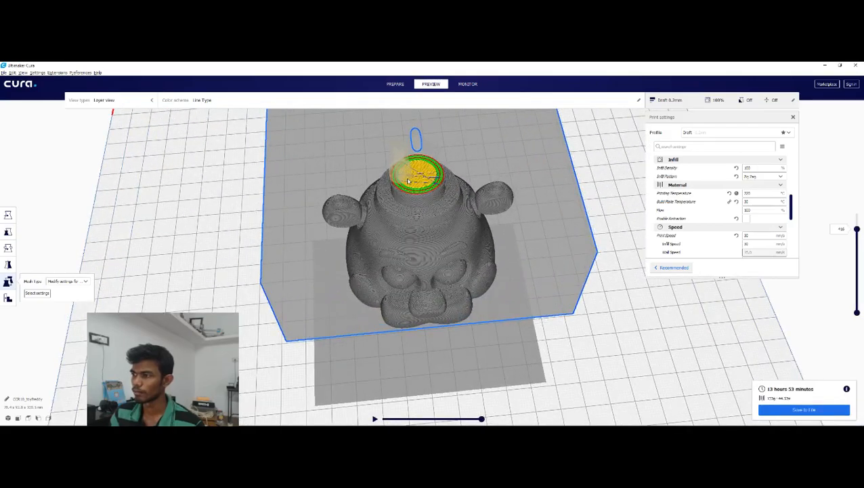
{"action": "right_click_drag", "start_coordinate": [405, 226], "coordinate": [421, 210]}
{"action": "scroll", "coordinate": [423, 230], "scroll_direction": "down", "scroll_amount": 4}
{"action": "left_click_drag", "start_coordinate": [857, 230], "coordinate": [857, 271]}
{"action": "scroll", "coordinate": [508, 341], "scroll_direction": "up", "scroll_amount": 3}
{"action": "right_click_drag", "start_coordinate": [507, 343], "coordinate": [453, 314]}
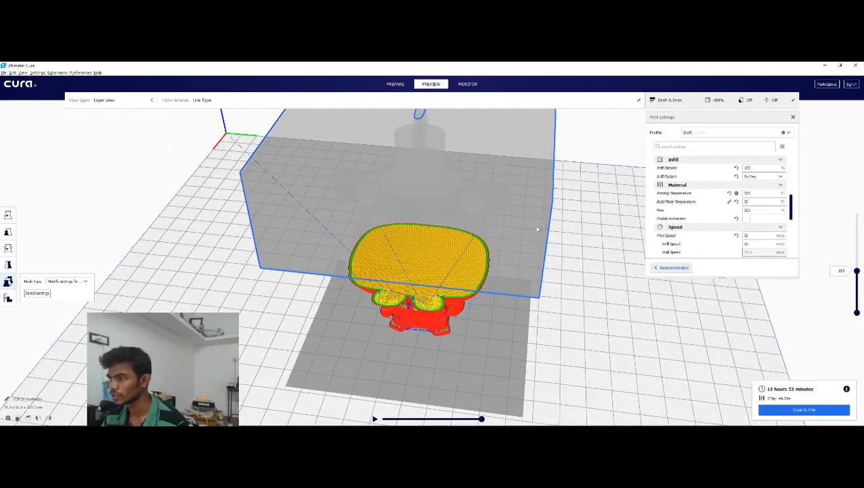
{"action": "mouse_move", "coordinate": [857, 270]}
{"action": "left_mouse_down"}
{"action": "mouse_move", "coordinate": [844, 210]}
{"action": "mouse_move", "coordinate": [841, 267]}
{"action": "left_mouse_up"}
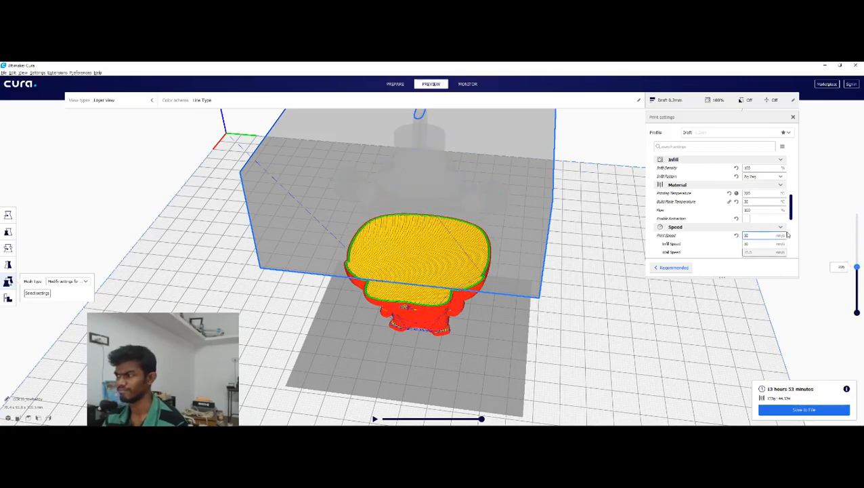
{"action": "scroll", "coordinate": [786, 234], "scroll_direction": "down", "scroll_amount": 5}
{"action": "scroll", "coordinate": [786, 234], "scroll_direction": "down", "scroll_amount": 2}
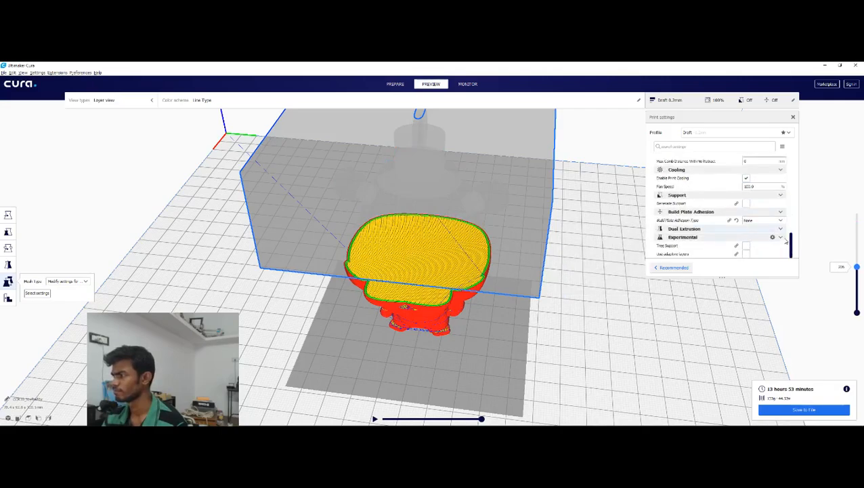
{"action": "scroll", "coordinate": [786, 234], "scroll_direction": "up", "scroll_amount": 6}
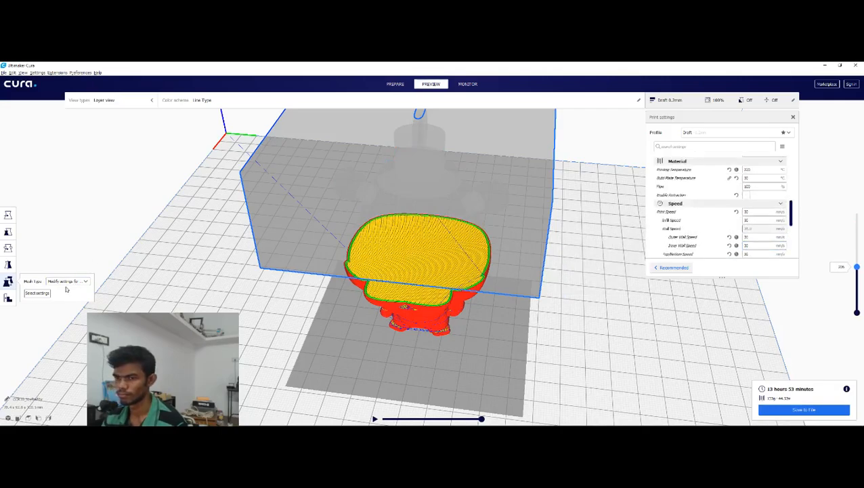
{"action": "left_click", "coordinate": [37, 293]}
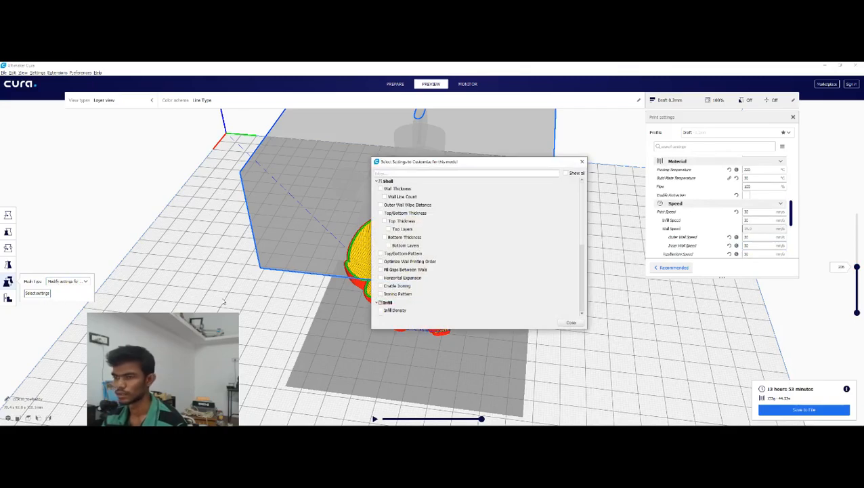
{"action": "left_click", "coordinate": [571, 322]}
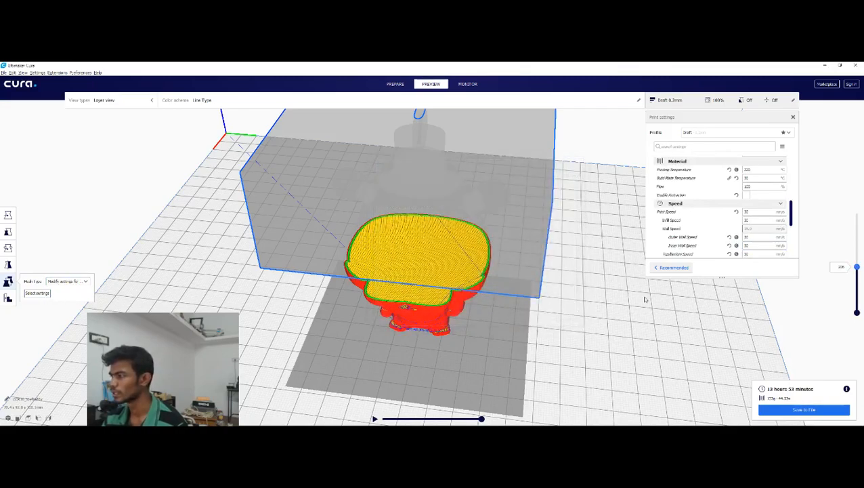
Step: Set the global infill density back to 10%
{"action": "scroll", "coordinate": [760, 195], "scroll_direction": "up", "scroll_amount": 2}
{"action": "double_click", "coordinate": [752, 195]}
{"action": "type", "text": "10"}
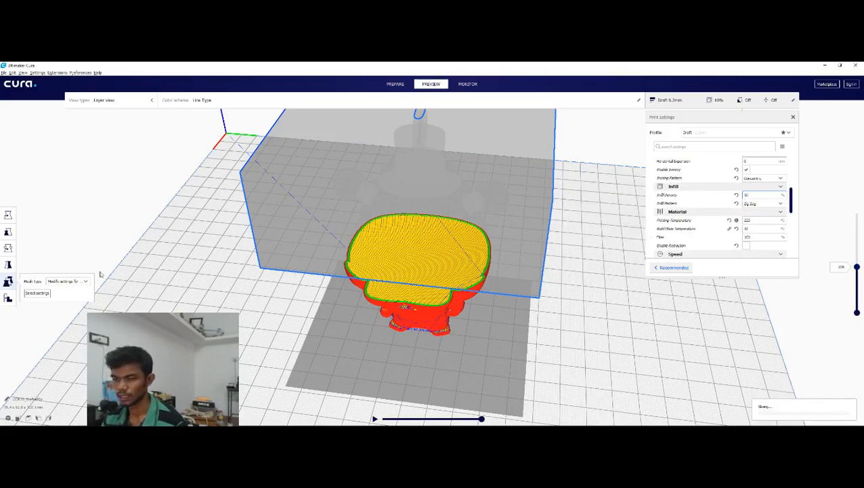
Step: Add Infill Density and Infill Pattern to the block's own customized settings
{"action": "left_click", "coordinate": [37, 293]}
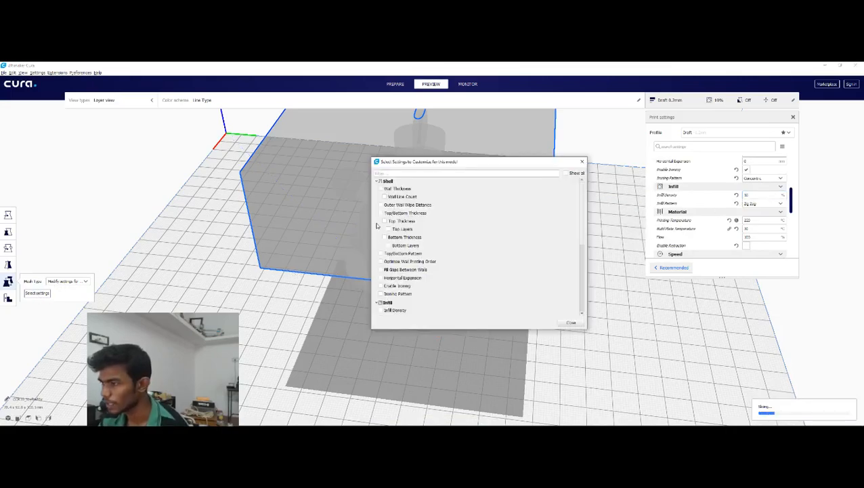
{"action": "scroll", "coordinate": [381, 203], "scroll_direction": "down", "scroll_amount": 3}
{"action": "left_click", "coordinate": [392, 270]}
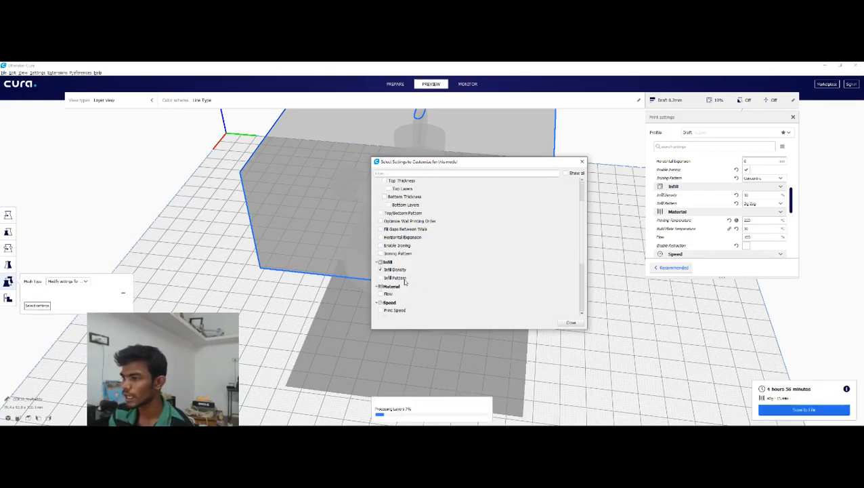
{"action": "left_click", "coordinate": [396, 278]}
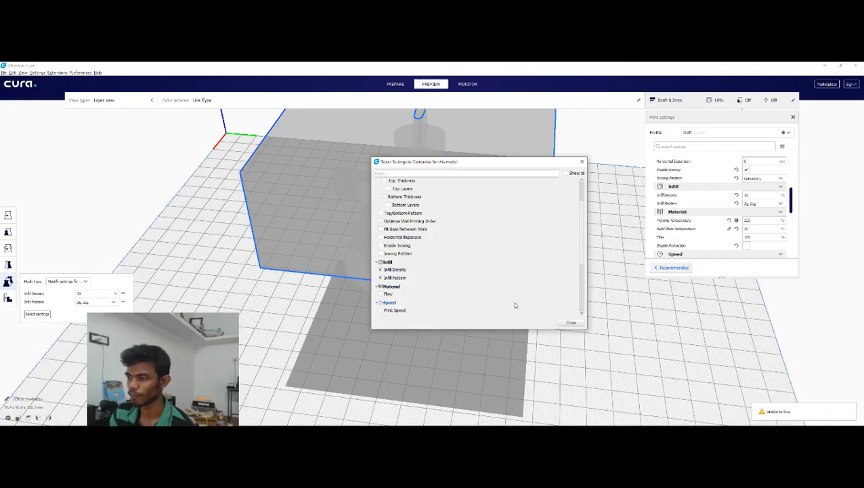
{"action": "left_click", "coordinate": [571, 322]}
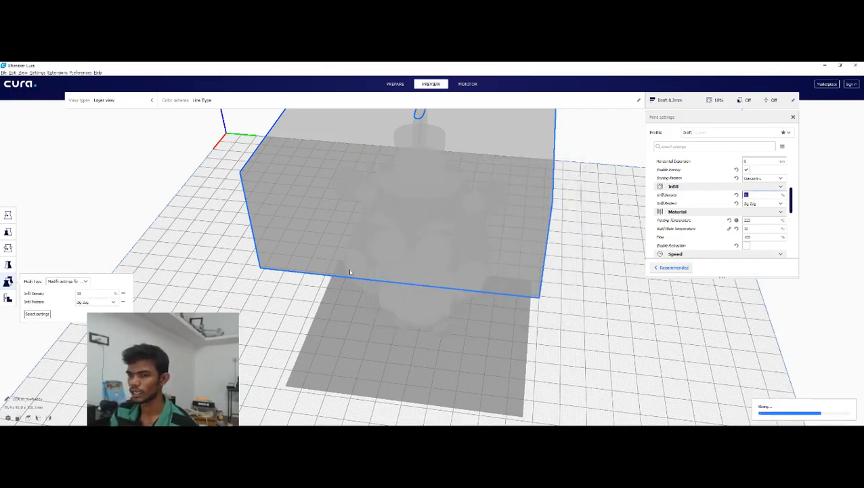
Step: Set the block's own infill density to 50% and its infill pattern to Gyroid
{"action": "left_click_drag", "start_coordinate": [91, 294], "coordinate": [48, 302]}
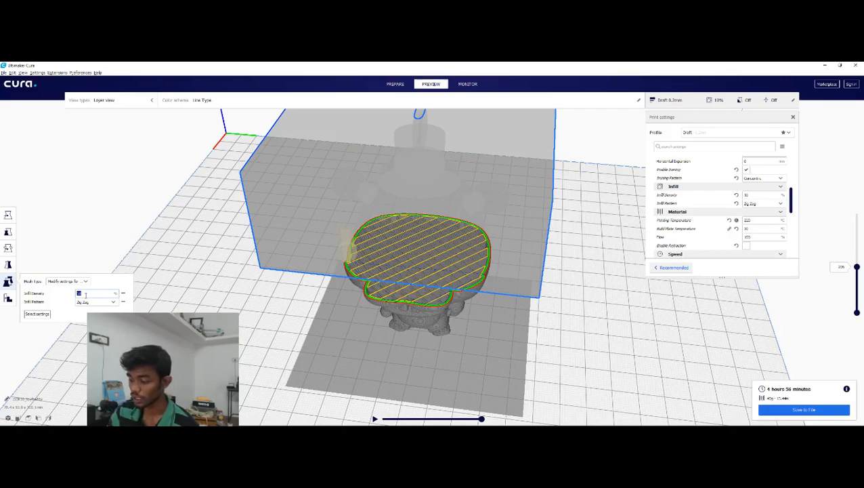
{"action": "type", "text": "50"}
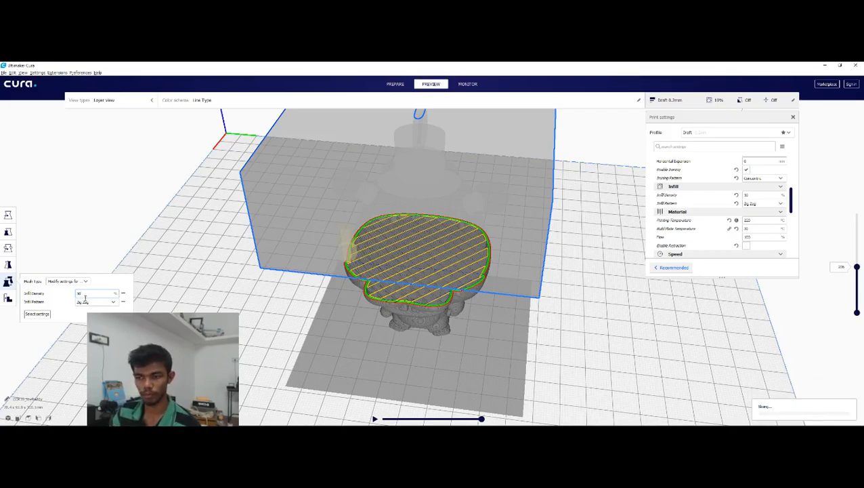
{"action": "left_click", "coordinate": [86, 302]}
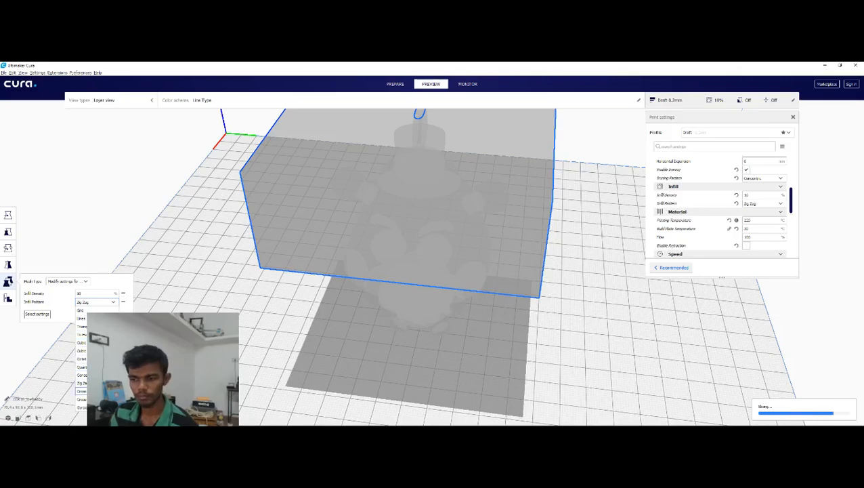
{"action": "left_click", "coordinate": [81, 407]}
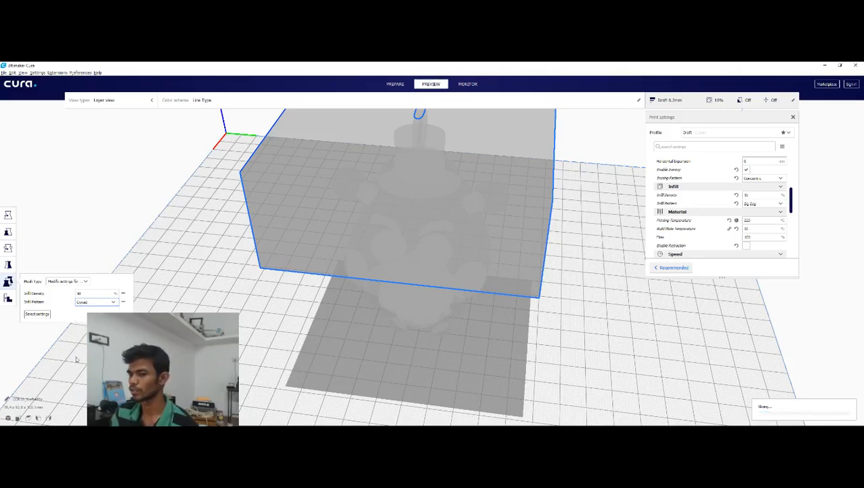
Step: Examine the sliced layers from the feet up to the head, comparing the infill below and inside the block
{"action": "right_click_drag", "start_coordinate": [190, 305], "coordinate": [213, 313]}
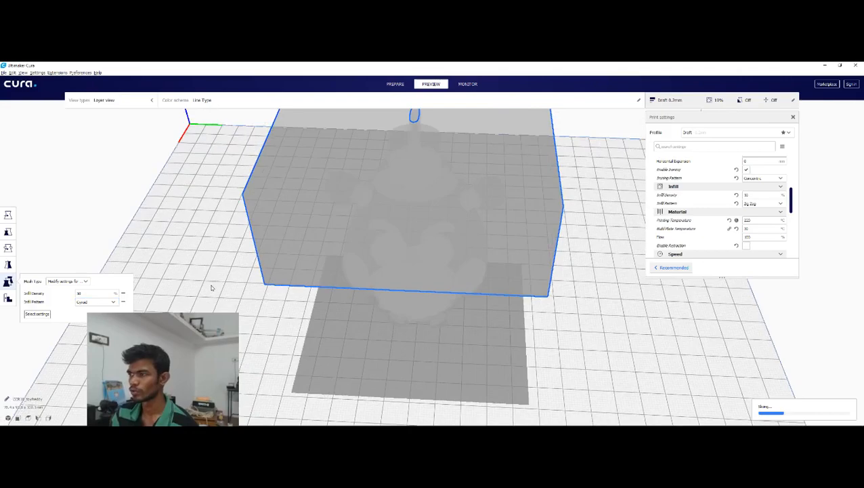
{"action": "scroll", "coordinate": [211, 284], "scroll_direction": "down", "scroll_amount": 2}
{"action": "right_click_drag", "start_coordinate": [226, 255], "coordinate": [253, 179]}
{"action": "scroll", "coordinate": [257, 180], "scroll_direction": "up", "scroll_amount": 2}
{"action": "right_click_drag", "start_coordinate": [323, 194], "coordinate": [403, 259]}
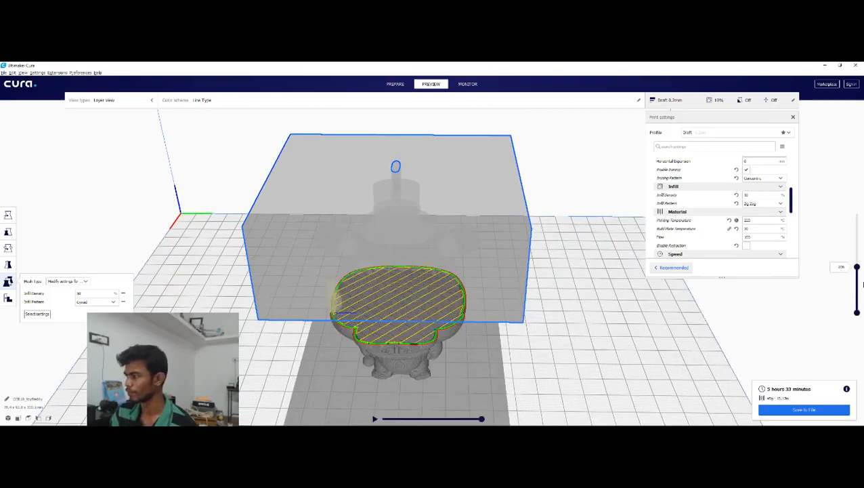
{"action": "left_click_drag", "start_coordinate": [857, 268], "coordinate": [855, 309]}
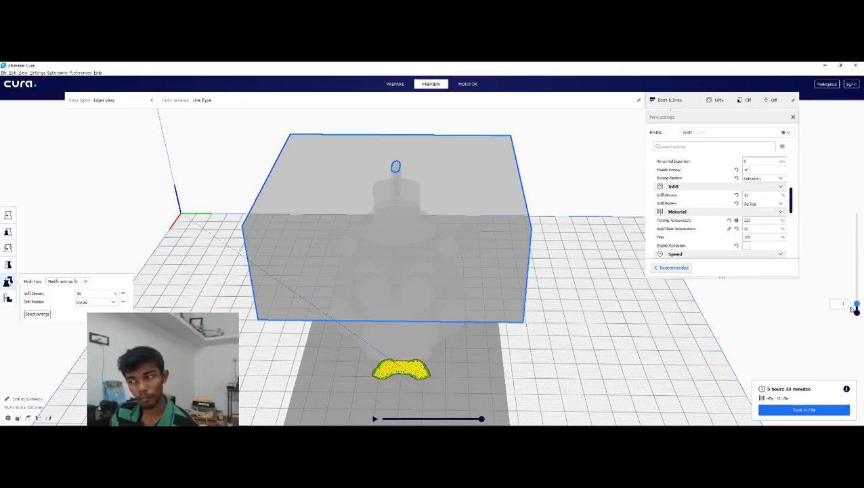
{"action": "left_click_drag", "start_coordinate": [855, 308], "coordinate": [847, 249]}
{"action": "scroll", "coordinate": [382, 276], "scroll_direction": "up", "scroll_amount": 5}
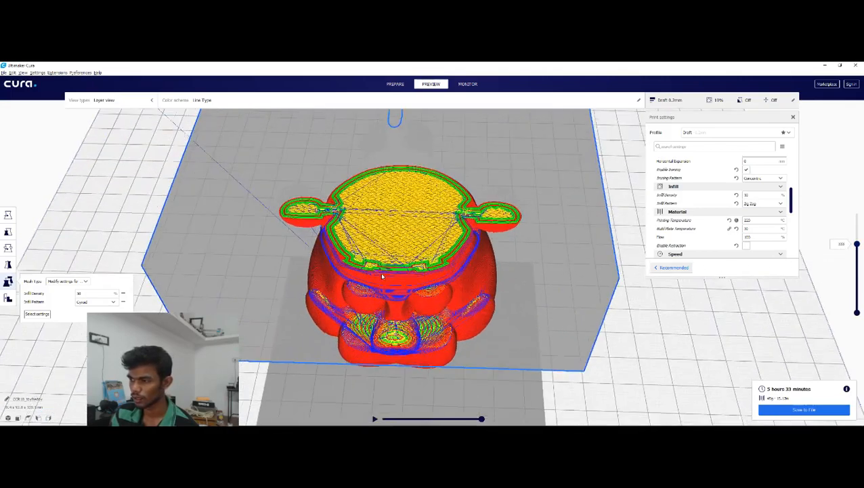
{"action": "scroll", "coordinate": [381, 276], "scroll_direction": "up", "scroll_amount": 3}
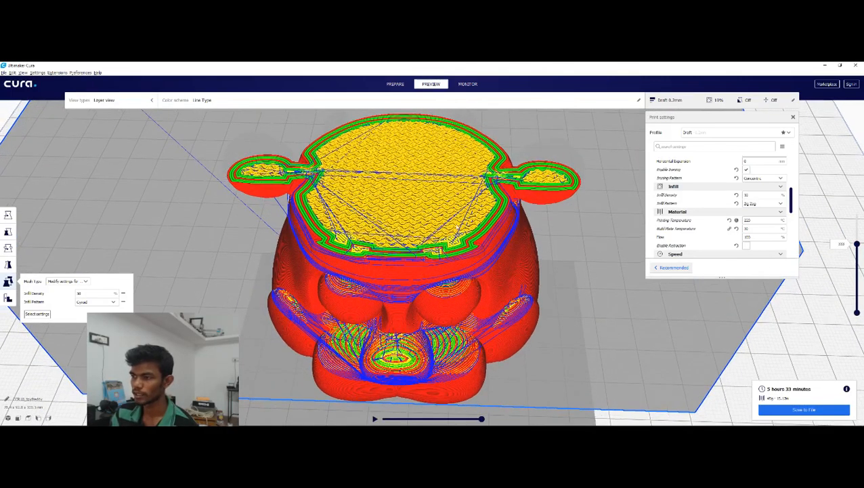
{"action": "mouse_move", "coordinate": [856, 246]}
{"action": "left_mouse_down"}
{"action": "mouse_move", "coordinate": [857, 261]}
{"action": "mouse_move", "coordinate": [853, 243]}
{"action": "left_mouse_up"}
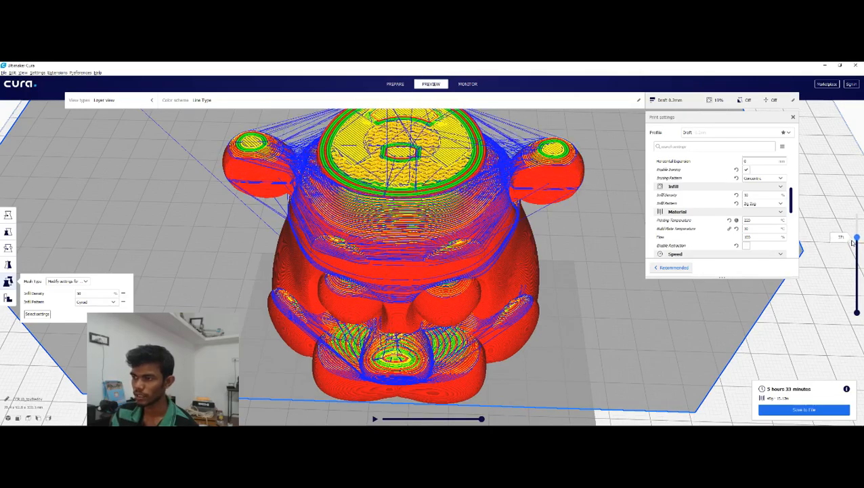
Step: Examine the upper layers through the hat to the tip, and the whole bear with the block around its hat
{"action": "scroll", "coordinate": [701, 255], "scroll_direction": "down", "scroll_amount": 3}
{"action": "scroll", "coordinate": [533, 260], "scroll_direction": "down", "scroll_amount": 3}
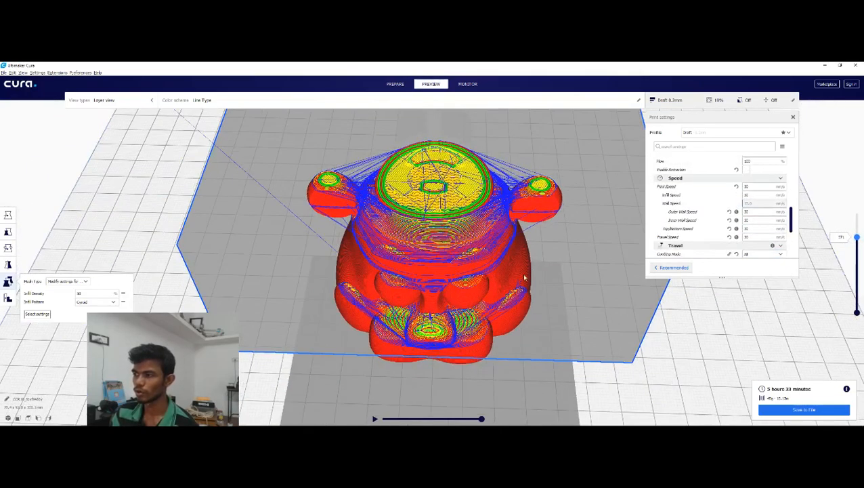
{"action": "right_click_drag", "start_coordinate": [529, 273], "coordinate": [588, 273]}
{"action": "left_click_drag", "start_coordinate": [857, 239], "coordinate": [855, 210]}
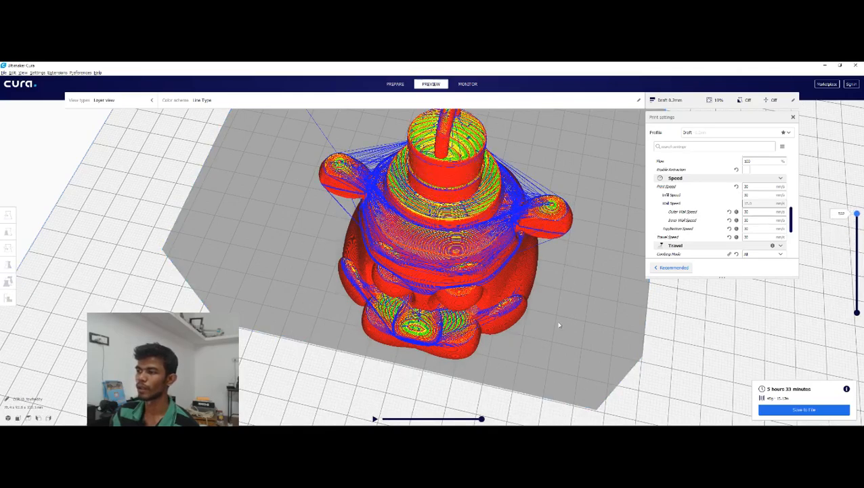
{"action": "scroll", "coordinate": [558, 324], "scroll_direction": "down", "scroll_amount": 2}
{"action": "right_click_drag", "start_coordinate": [537, 363], "coordinate": [541, 331]}
{"action": "scroll", "coordinate": [540, 331], "scroll_direction": "down", "scroll_amount": 3}
{"action": "right_click_drag", "start_coordinate": [557, 376], "coordinate": [533, 370]}
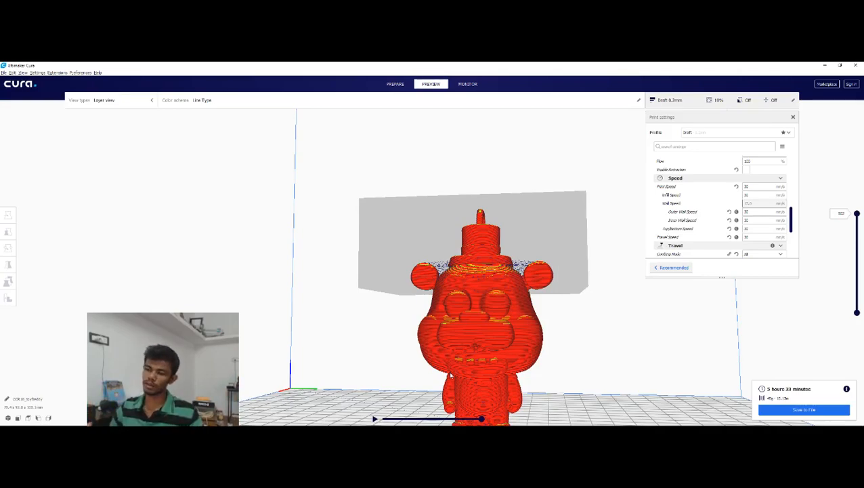
Step: Rotate the block around the bear's hat about 45 degrees around the X axis
{"action": "left_click", "coordinate": [412, 220]}
{"action": "right_click_drag", "start_coordinate": [232, 271], "coordinate": [233, 302]}
{"action": "key", "text": "r"}
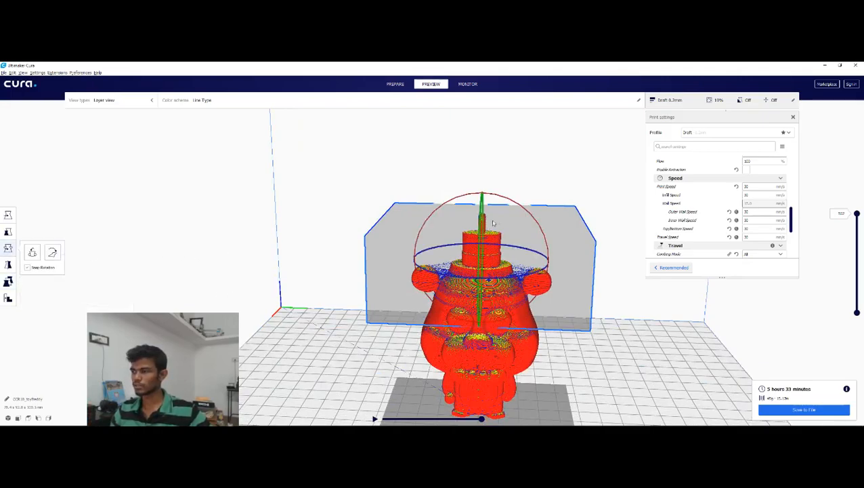
{"action": "left_click_drag", "start_coordinate": [519, 209], "coordinate": [447, 198]}
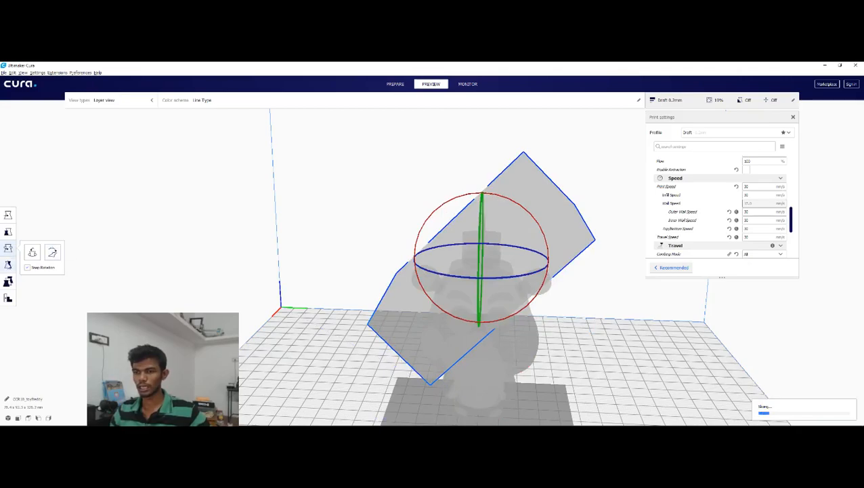
{"action": "left_click", "coordinate": [8, 215]}
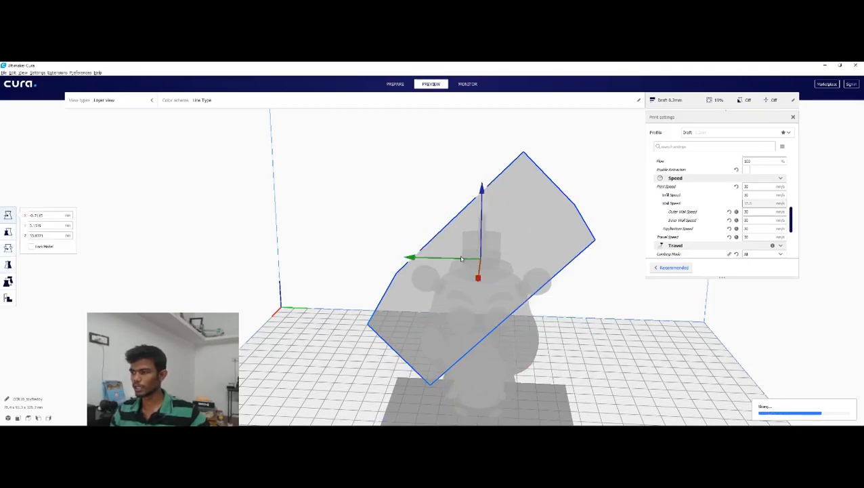
Step: Move the tilted block off the hat and down so that it overlaps one side of the bear's head and body
{"action": "left_click_drag", "start_coordinate": [459, 282], "coordinate": [409, 302]}
{"action": "right_click_drag", "start_coordinate": [502, 314], "coordinate": [357, 303]}
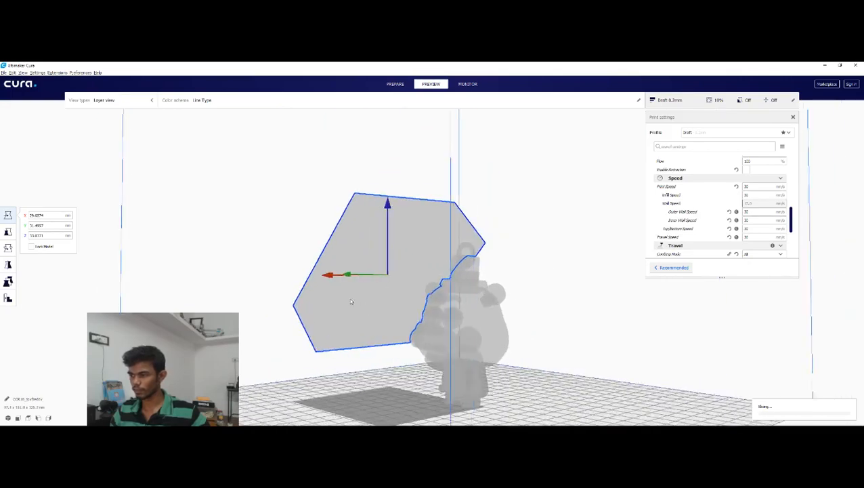
{"action": "left_click_drag", "start_coordinate": [327, 277], "coordinate": [418, 261]}
{"action": "right_click_drag", "start_coordinate": [507, 324], "coordinate": [599, 322]}
{"action": "left_click_drag", "start_coordinate": [432, 252], "coordinate": [431, 262]}
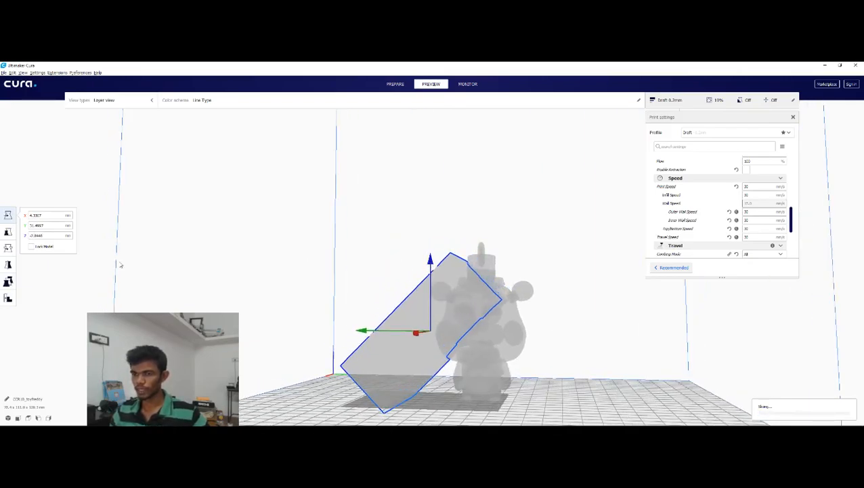
Step: Check the mesh types available for the block, keeping the current type
{"action": "left_click", "coordinate": [8, 264]}
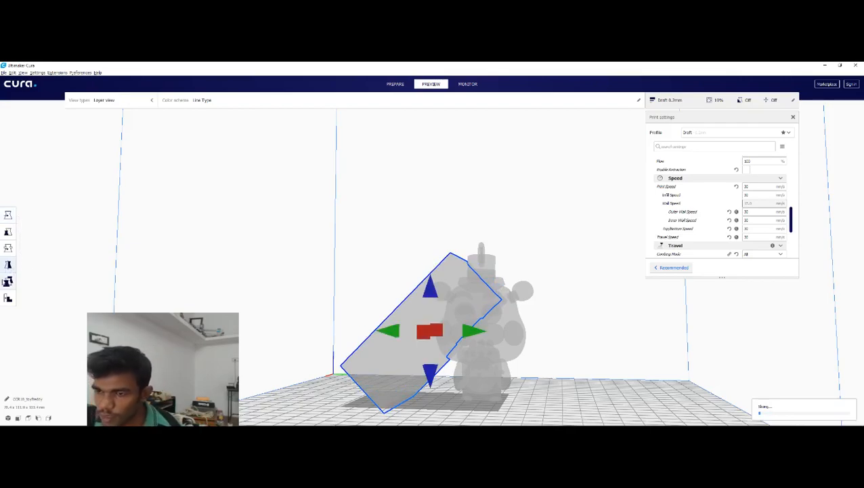
{"action": "left_click", "coordinate": [8, 281]}
{"action": "left_click", "coordinate": [66, 281]}
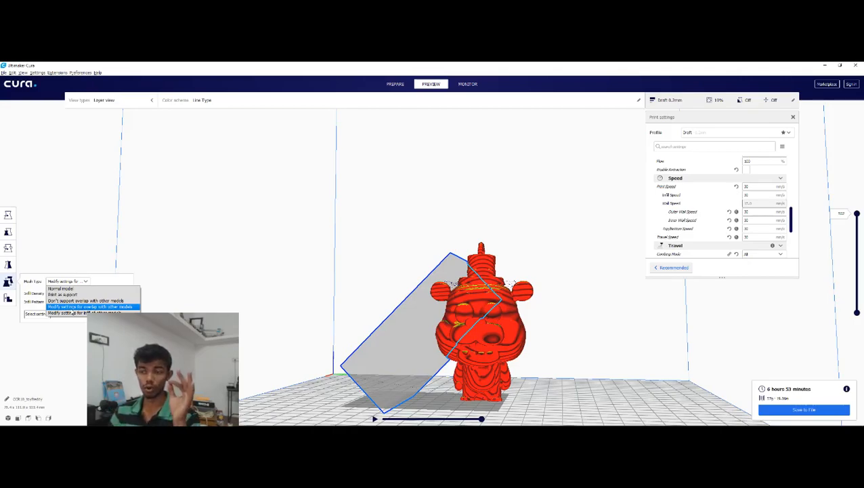
{"action": "left_click", "coordinate": [39, 303]}
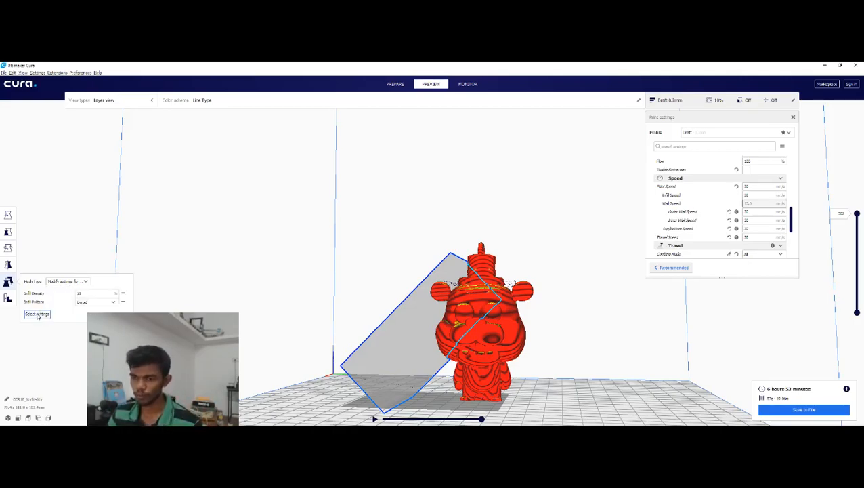
Step: Look through the list of settings that can be customized for the block, from walls and infill to speed, support and experimental options
{"action": "left_click", "coordinate": [38, 314]}
{"action": "scroll", "coordinate": [549, 290], "scroll_direction": "down", "scroll_amount": 5}
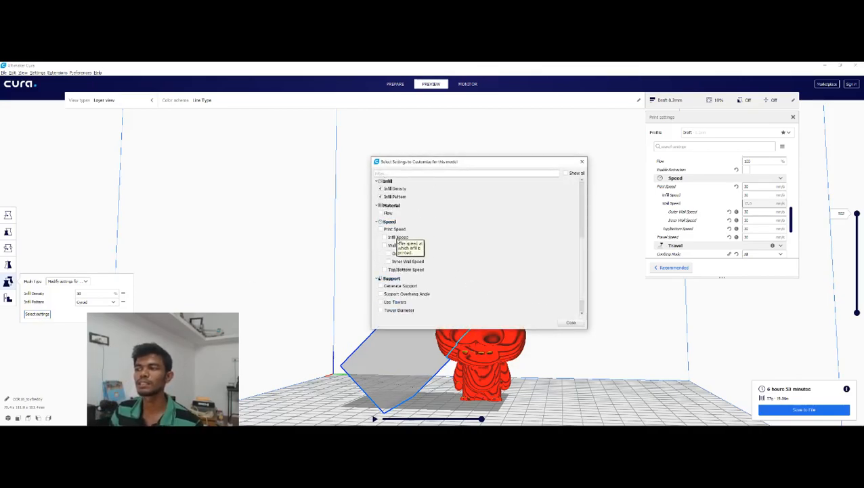
{"action": "scroll", "coordinate": [456, 267], "scroll_direction": "down", "scroll_amount": 1}
{"action": "scroll", "coordinate": [409, 305], "scroll_direction": "up", "scroll_amount": 2}
{"action": "scroll", "coordinate": [407, 285], "scroll_direction": "up", "scroll_amount": 4}
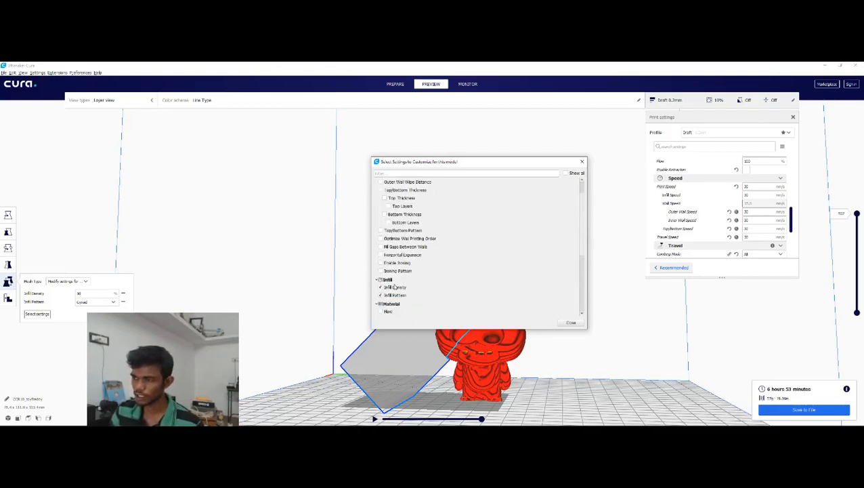
{"action": "scroll", "coordinate": [421, 282], "scroll_direction": "down", "scroll_amount": 2}
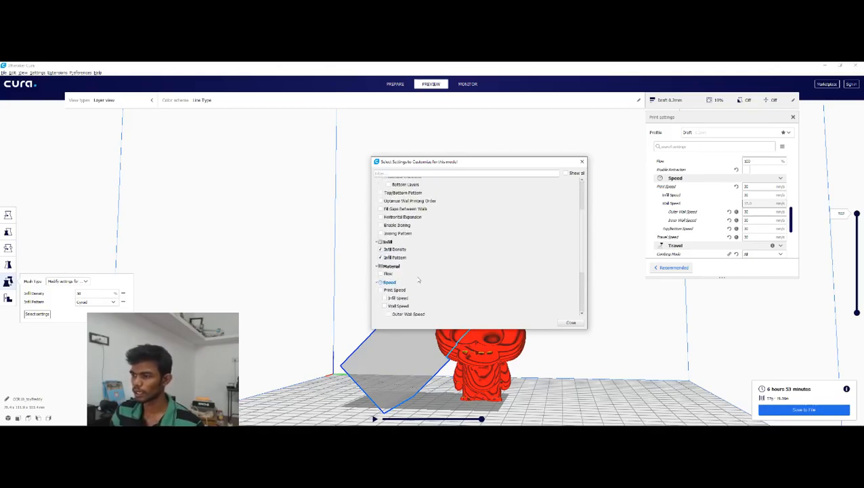
{"action": "scroll", "coordinate": [439, 267], "scroll_direction": "down", "scroll_amount": 2}
{"action": "scroll", "coordinate": [439, 268], "scroll_direction": "down", "scroll_amount": 1}
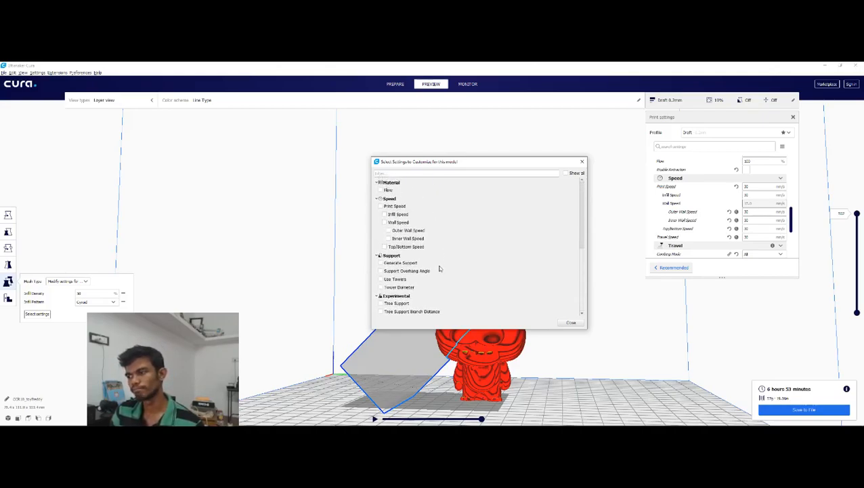
{"action": "left_click", "coordinate": [571, 323]}
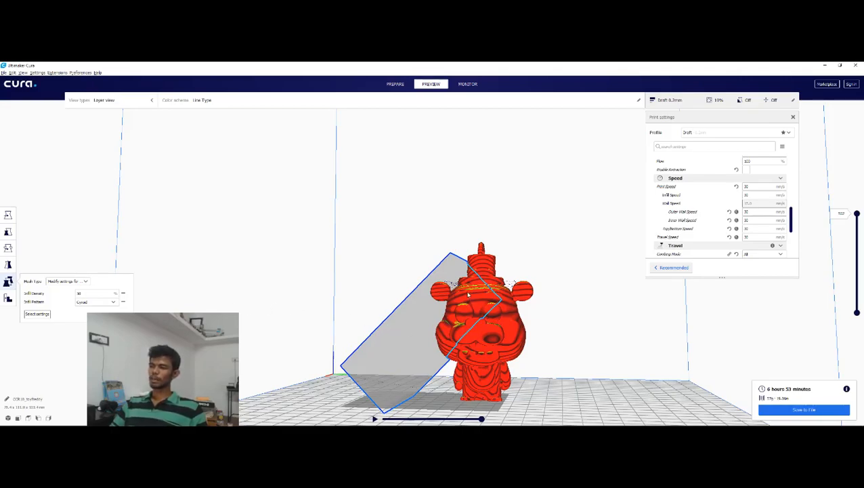
Step: Rotate the tilted block around the X axis until it stands upright along the bear's side
{"action": "left_click", "coordinate": [8, 248]}
{"action": "left_click_drag", "start_coordinate": [424, 268], "coordinate": [370, 302]}
{"action": "mouse_move", "coordinate": [366, 288]}
{"action": "right_mouse_down"}
{"action": "mouse_move", "coordinate": [395, 293]}
{"action": "mouse_move", "coordinate": [381, 290]}
{"action": "right_mouse_up"}
{"action": "right_click_drag", "start_coordinate": [540, 276], "coordinate": [540, 302]}
{"action": "scroll", "coordinate": [540, 301], "scroll_direction": "up", "scroll_amount": 5}
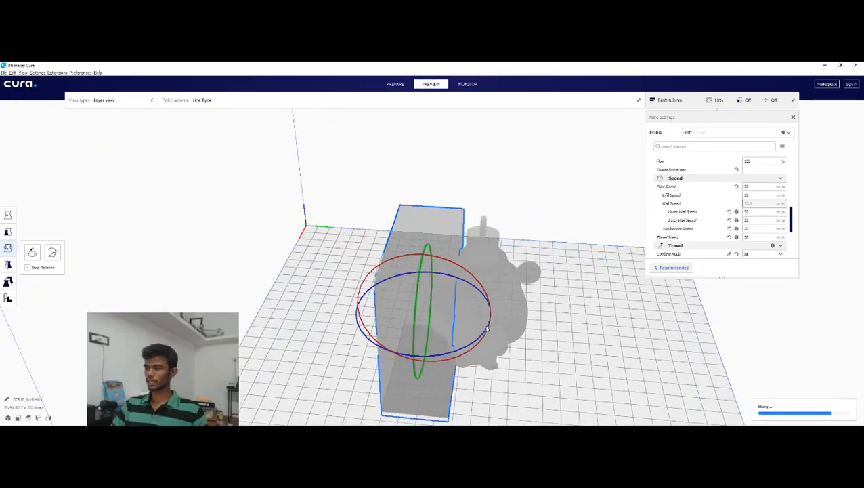
Step: Lower the layer view to the middle of the head and compare the infill inside and outside the upright block
{"action": "right_click_drag", "start_coordinate": [550, 336], "coordinate": [550, 371]}
{"action": "scroll", "coordinate": [416, 200], "scroll_direction": "up", "scroll_amount": 3}
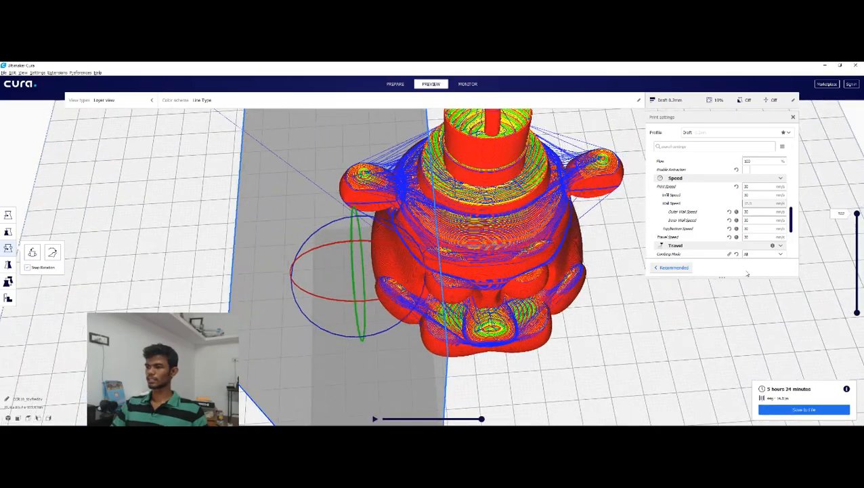
{"action": "left_click_drag", "start_coordinate": [857, 214], "coordinate": [856, 266]}
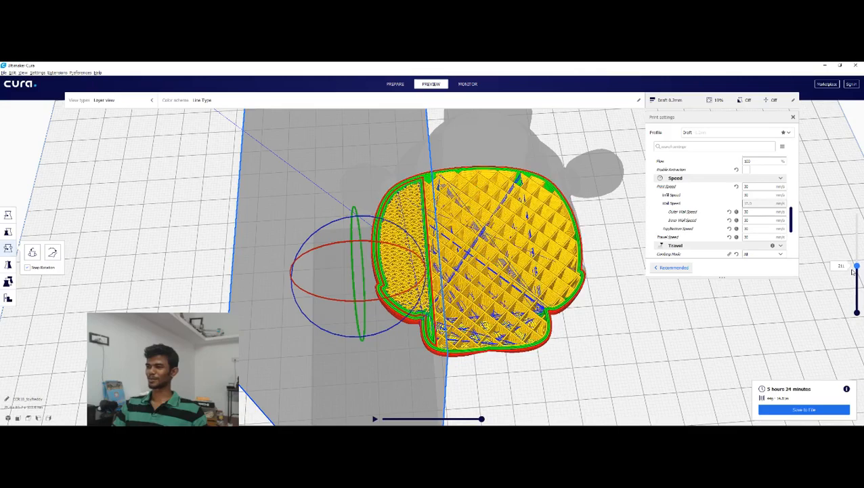
{"action": "right_click_drag", "start_coordinate": [563, 323], "coordinate": [464, 254]}
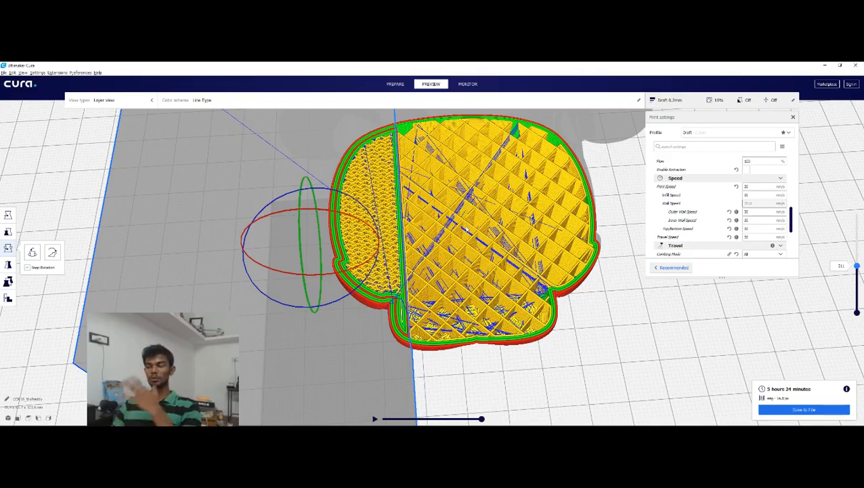
{"action": "scroll", "coordinate": [376, 220], "scroll_direction": "down", "scroll_amount": 5}
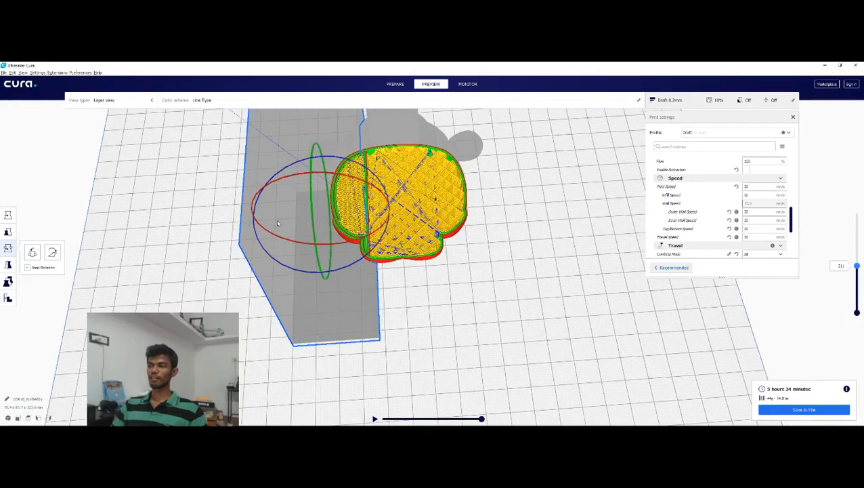
{"action": "right_click_drag", "start_coordinate": [476, 277], "coordinate": [463, 249]}
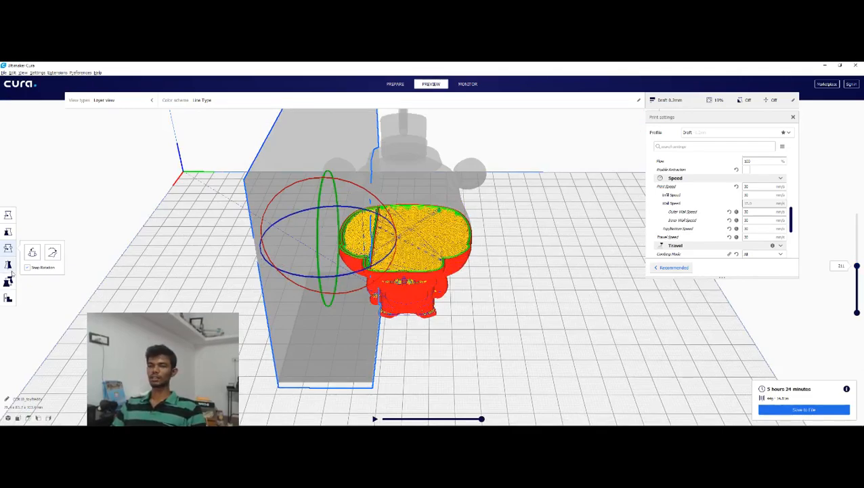
Step: Mirror the bear along the Y axis and back again
{"action": "left_click", "coordinate": [9, 265]}
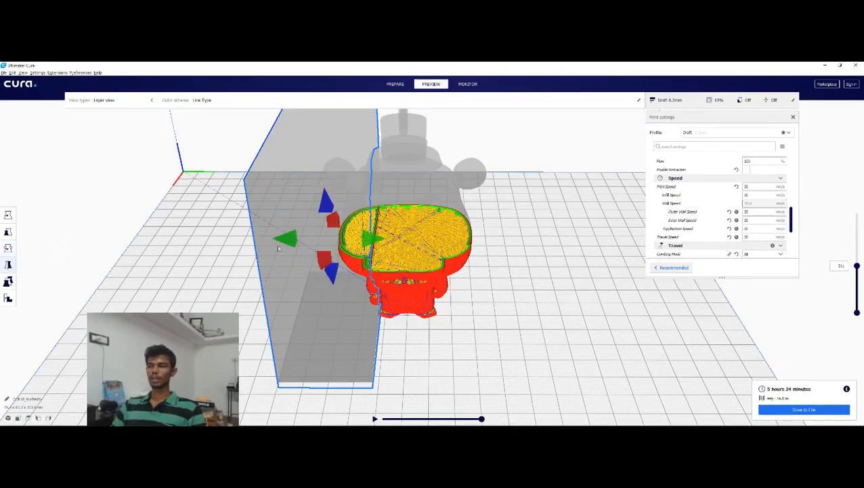
{"action": "left_click", "coordinate": [402, 237]}
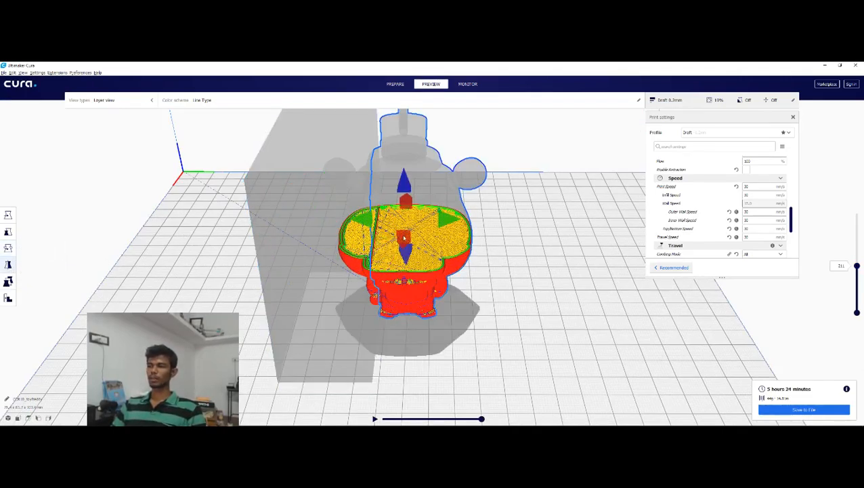
{"action": "left_click", "coordinate": [450, 221]}
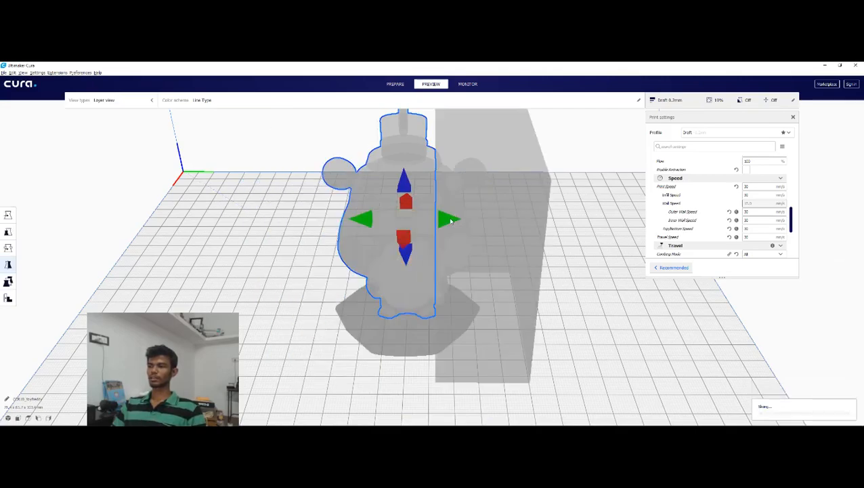
{"action": "left_click", "coordinate": [360, 220]}
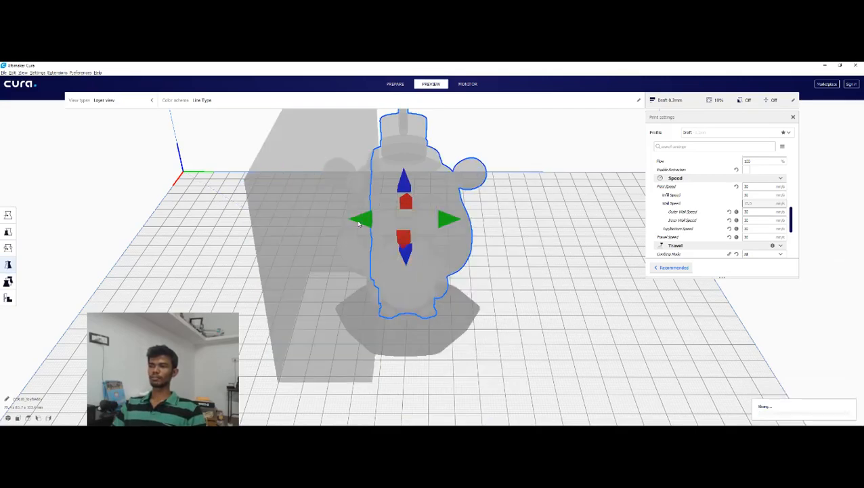
{"action": "left_click", "coordinate": [10, 231]}
{"action": "left_click", "coordinate": [8, 248]}
{"action": "left_click", "coordinate": [8, 264]}
{"action": "left_click", "coordinate": [10, 282]}
{"action": "left_click", "coordinate": [54, 282]}
{"action": "left_click", "coordinate": [52, 283]}
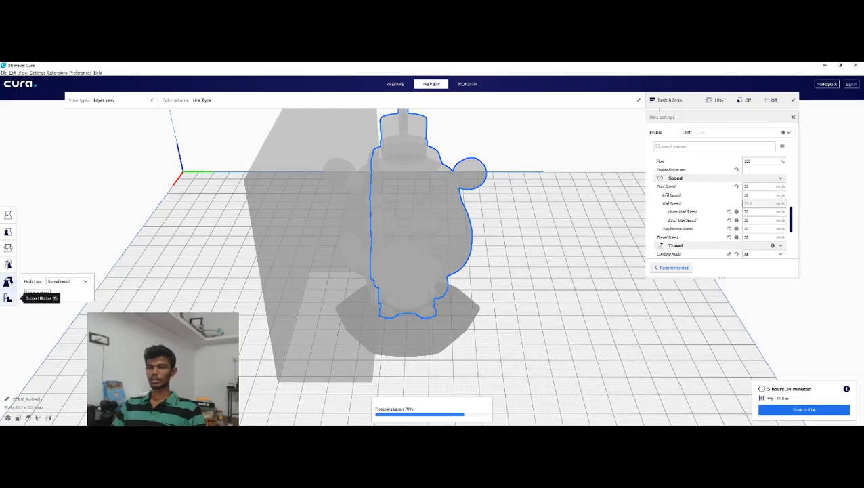
{"action": "left_click", "coordinate": [9, 283]}
{"action": "left_click", "coordinate": [8, 248]}
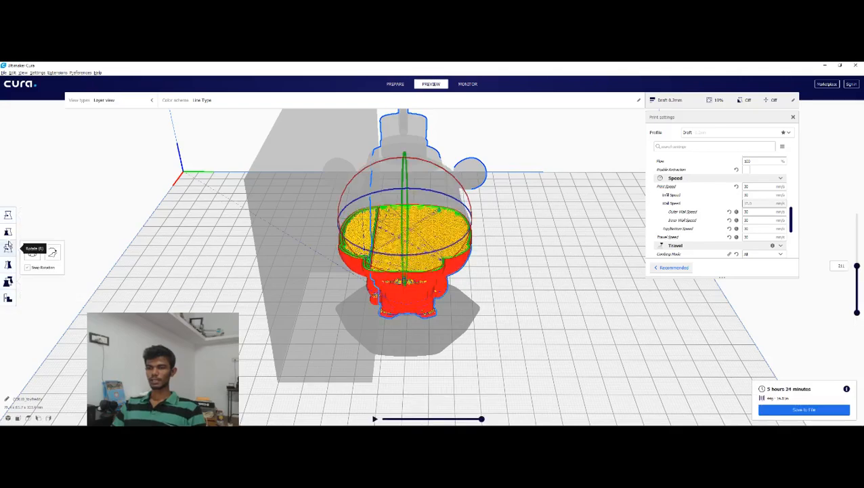
Step: Multiply the upright block with 1 copy
{"action": "left_click", "coordinate": [275, 245]}
{"action": "right_click", "coordinate": [275, 246]}
{"action": "left_click", "coordinate": [284, 265]}
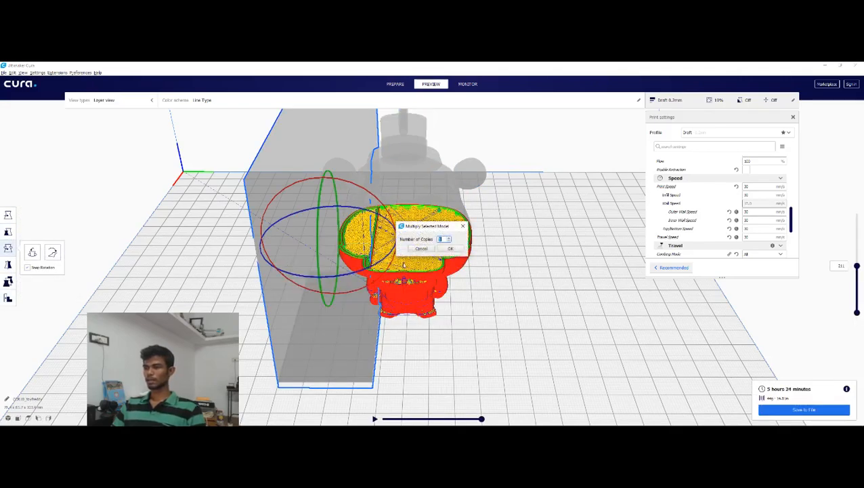
{"action": "left_click", "coordinate": [451, 251]}
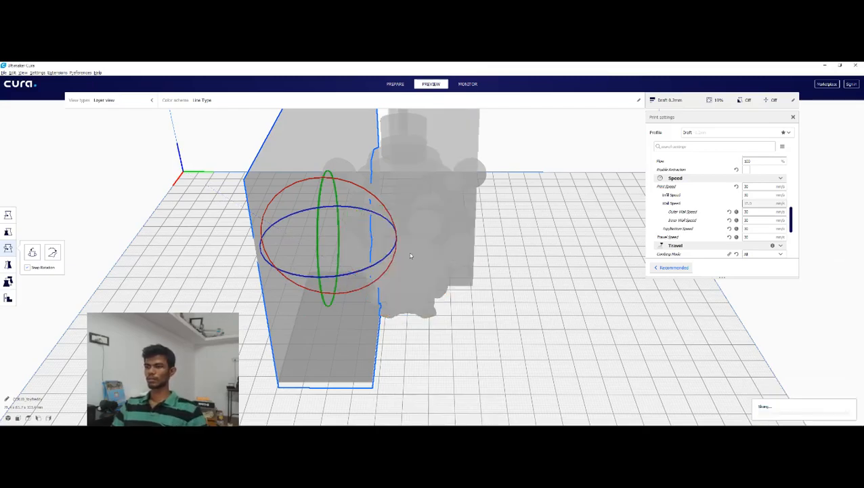
Step: Move the copied block along X and Y so that it overlaps the side of the bear opposite the original block
{"action": "right_click_drag", "start_coordinate": [591, 222], "coordinate": [431, 216]}
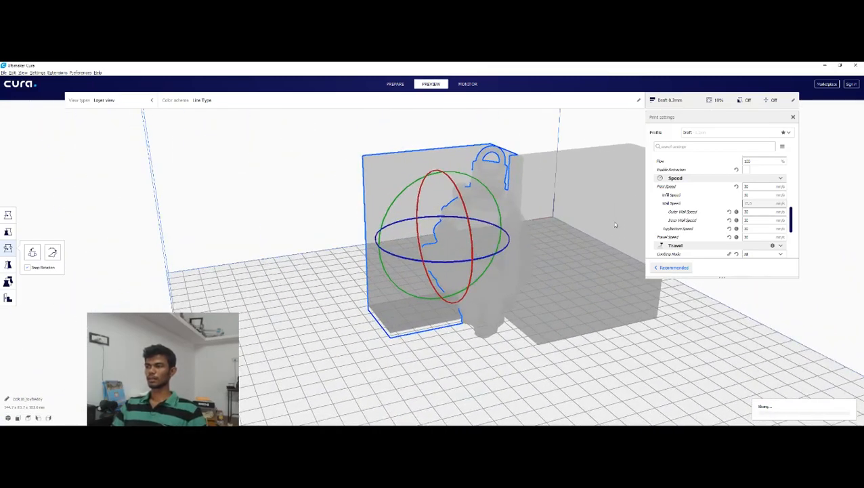
{"action": "left_click", "coordinate": [613, 223]}
{"action": "left_click", "coordinate": [562, 300]}
{"action": "right_click_drag", "start_coordinate": [562, 300], "coordinate": [603, 301]}
{"action": "left_click", "coordinate": [8, 215]}
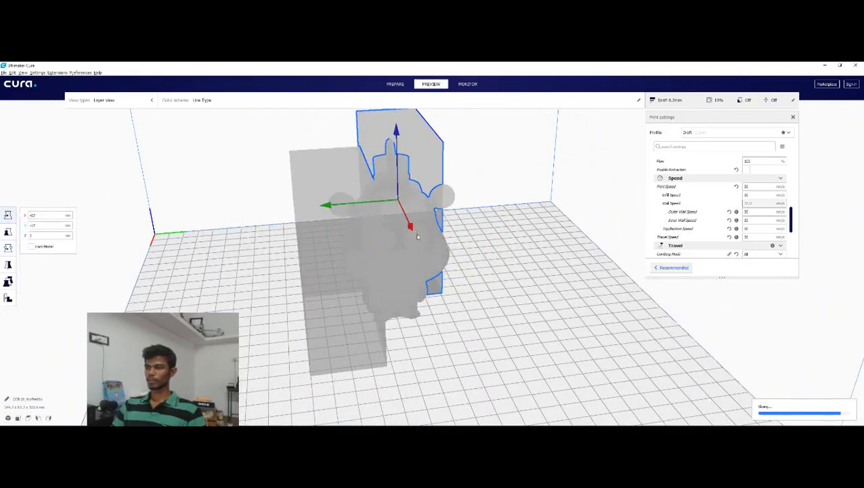
{"action": "right_click_drag", "start_coordinate": [409, 203], "coordinate": [410, 272]}
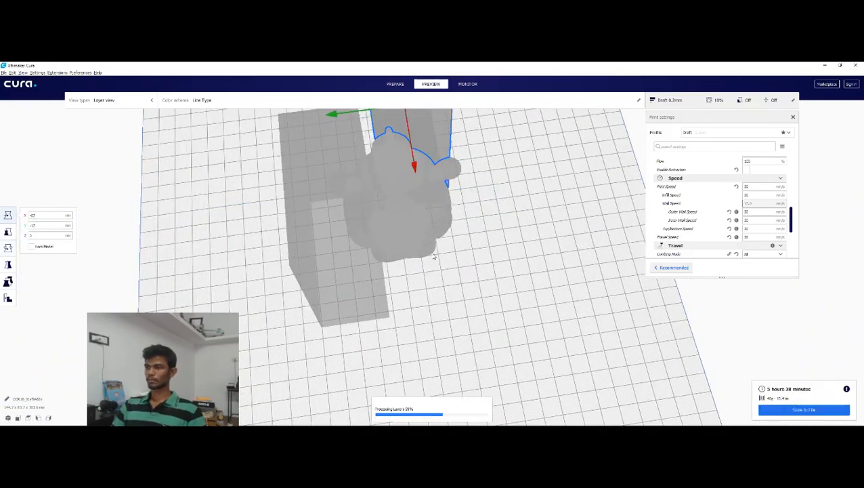
{"action": "left_click_drag", "start_coordinate": [421, 224], "coordinate": [428, 268]}
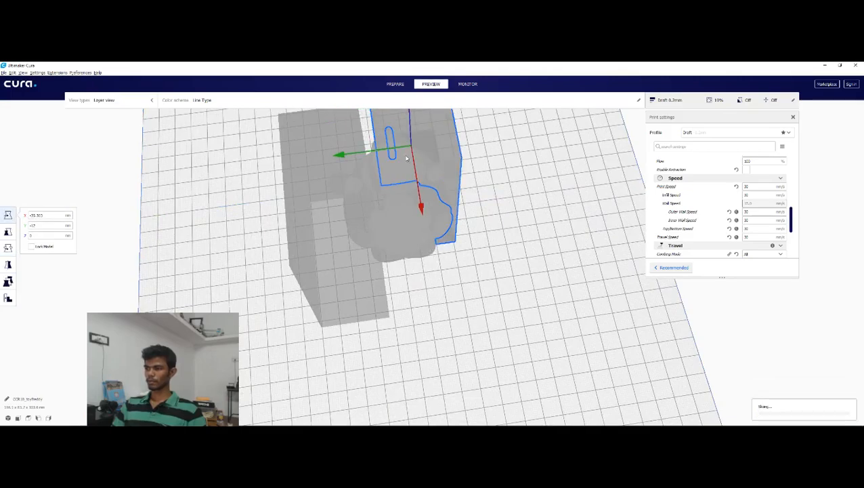
{"action": "left_click_drag", "start_coordinate": [421, 208], "coordinate": [428, 245]}
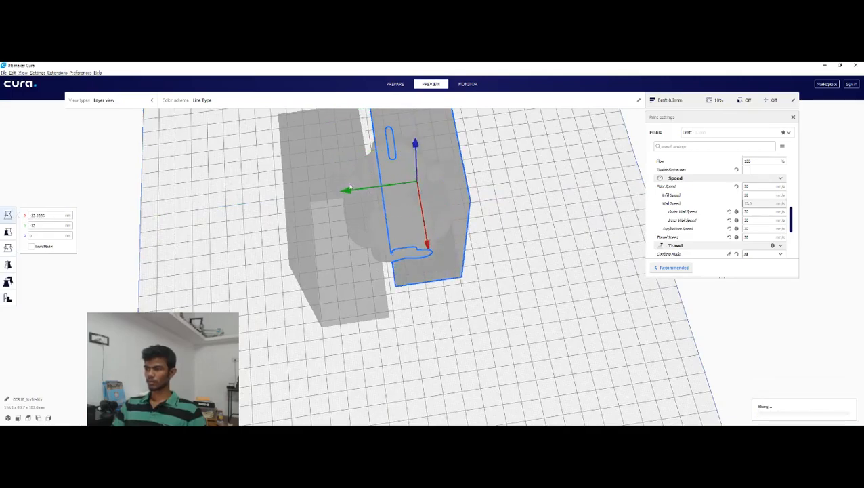
{"action": "left_click_drag", "start_coordinate": [370, 190], "coordinate": [397, 191]}
{"action": "right_click_drag", "start_coordinate": [466, 242], "coordinate": [531, 221]}
Step: Set the copied block's own infill pattern to Quarter Cubic
{"action": "left_click", "coordinate": [8, 282]}
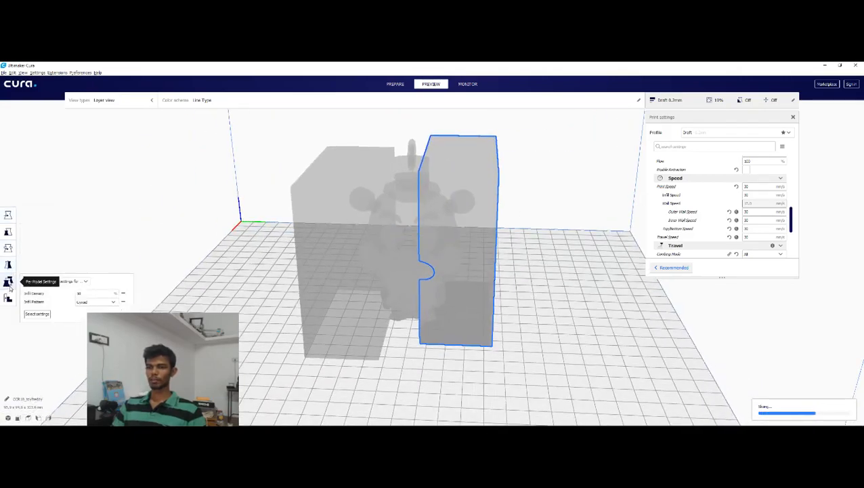
{"action": "left_click", "coordinate": [87, 302]}
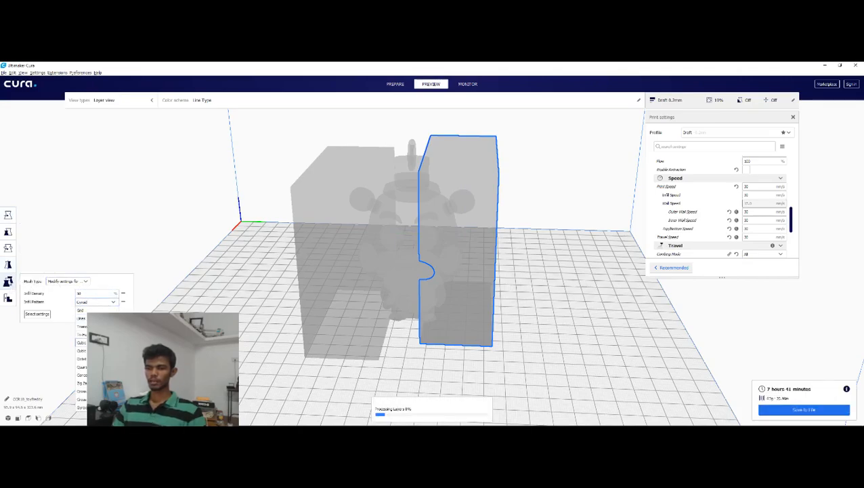
{"action": "left_click", "coordinate": [81, 367]}
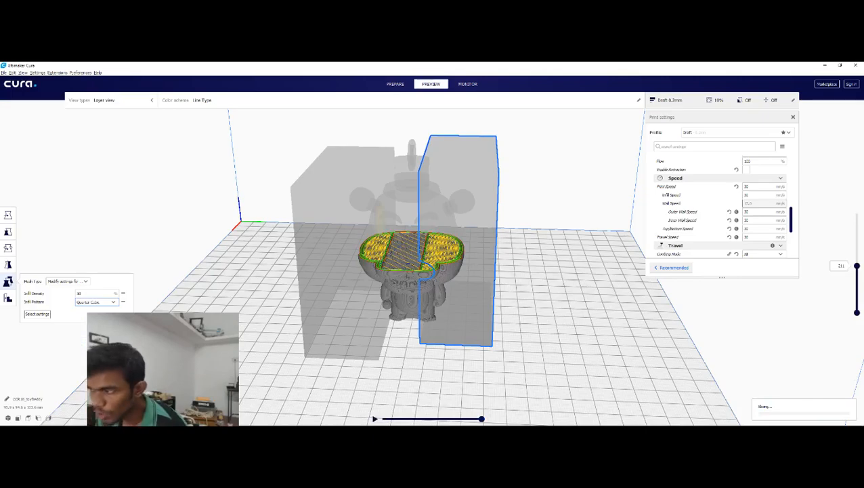
Step: Examine the head's cross-section up close, comparing the infill in both blocks with the middle section
{"action": "right_click_drag", "start_coordinate": [271, 302], "coordinate": [298, 330]}
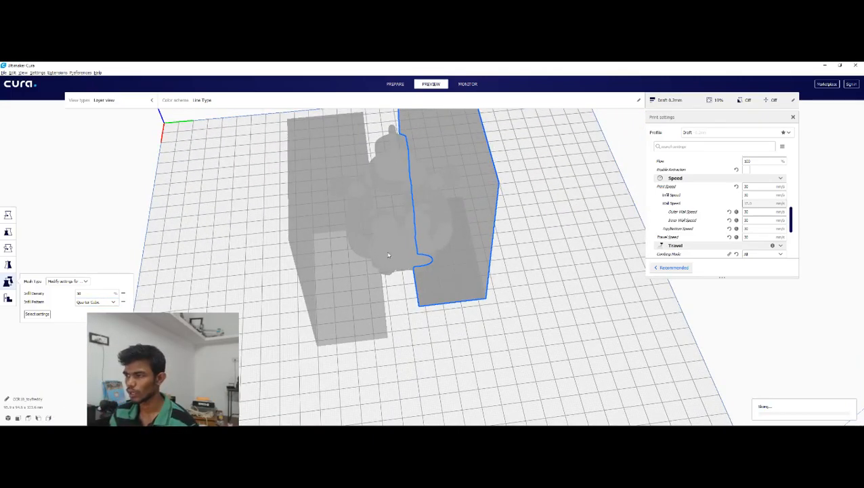
{"action": "scroll", "coordinate": [403, 246], "scroll_direction": "up", "scroll_amount": 5}
{"action": "scroll", "coordinate": [402, 245], "scroll_direction": "up", "scroll_amount": 2}
{"action": "right_click_drag", "start_coordinate": [410, 248], "coordinate": [406, 189]}
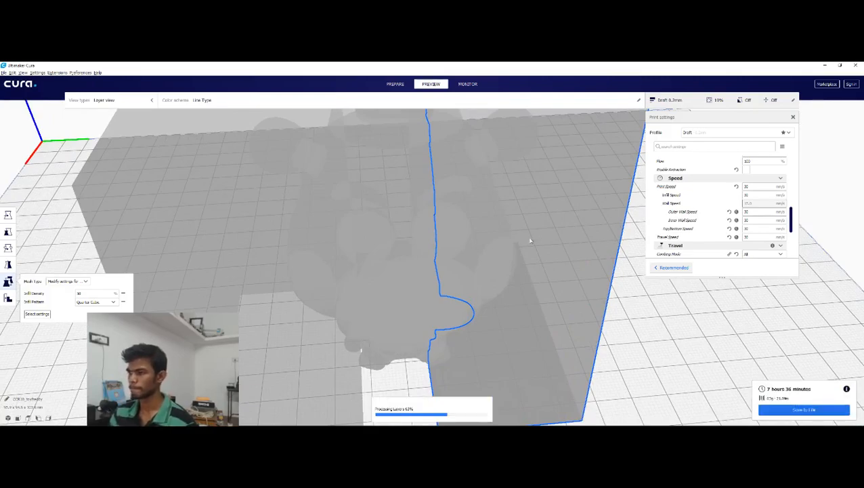
{"action": "right_click_drag", "start_coordinate": [525, 239], "coordinate": [467, 240]}
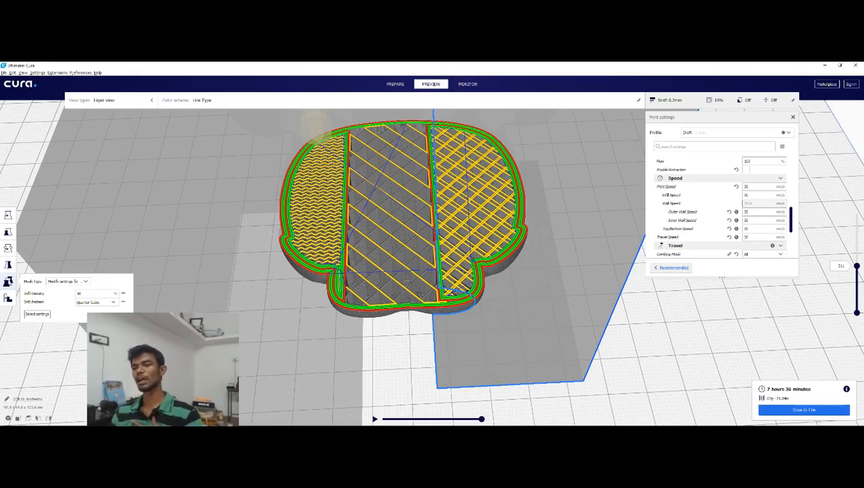
Step: Change the selected block's own infill pattern to Cross 3D
{"action": "left_click", "coordinate": [96, 302]}
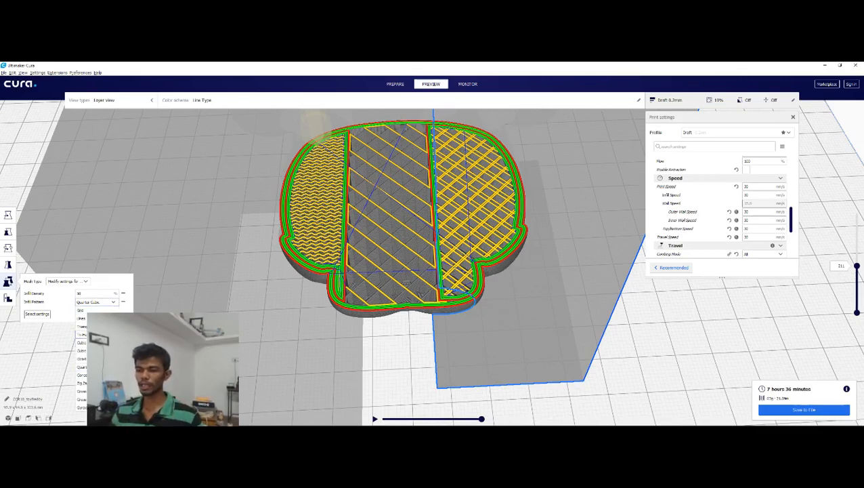
{"action": "left_click", "coordinate": [81, 399]}
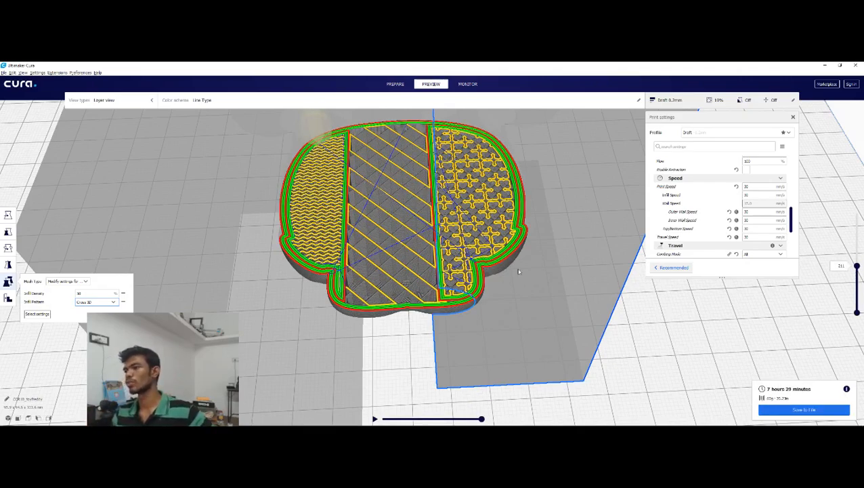
Step: Examine the bear's three infill regions from several angles, comparing a slightly lower layer of the head with the complete layer stack
{"action": "scroll", "coordinate": [439, 187], "scroll_direction": "down", "scroll_amount": 3}
{"action": "right_click_drag", "start_coordinate": [458, 268], "coordinate": [462, 229]}
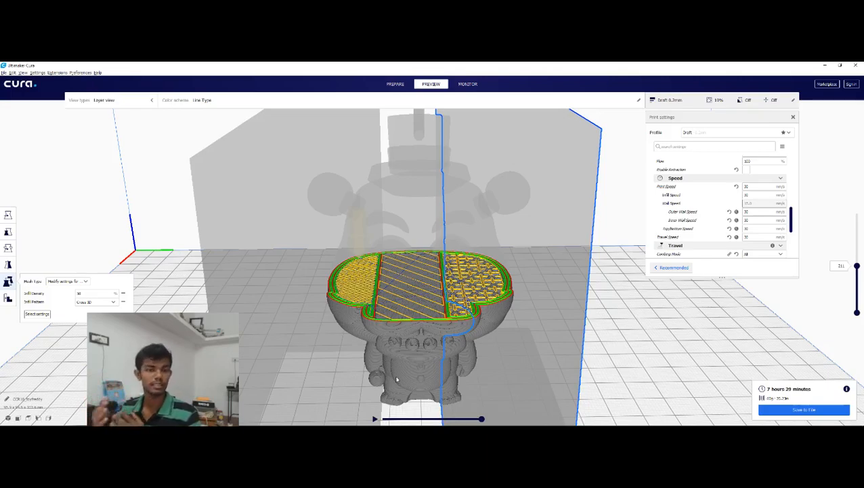
{"action": "right_click_drag", "start_coordinate": [587, 340], "coordinate": [542, 382]}
{"action": "mouse_move", "coordinate": [855, 266]}
{"action": "left_mouse_down"}
{"action": "mouse_move", "coordinate": [852, 252]}
{"action": "mouse_move", "coordinate": [852, 276]}
{"action": "left_mouse_up"}
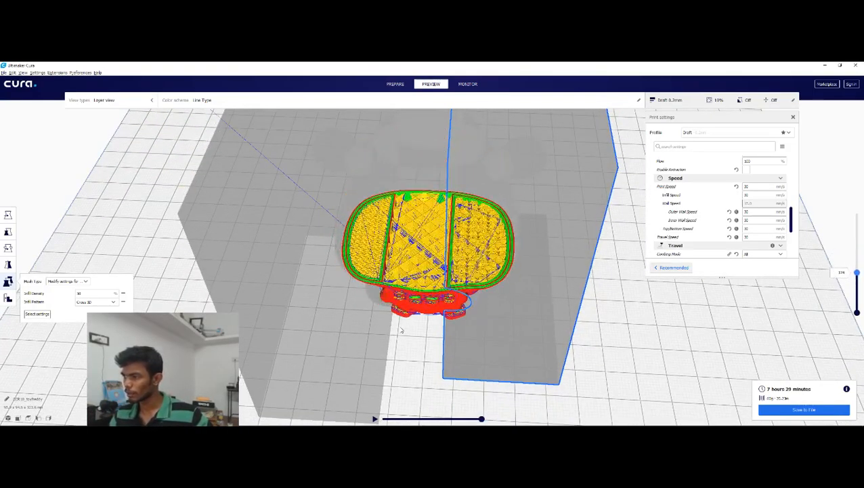
{"action": "scroll", "coordinate": [556, 228], "scroll_direction": "up", "scroll_amount": 4}
{"action": "scroll", "coordinate": [555, 228], "scroll_direction": "up", "scroll_amount": 2}
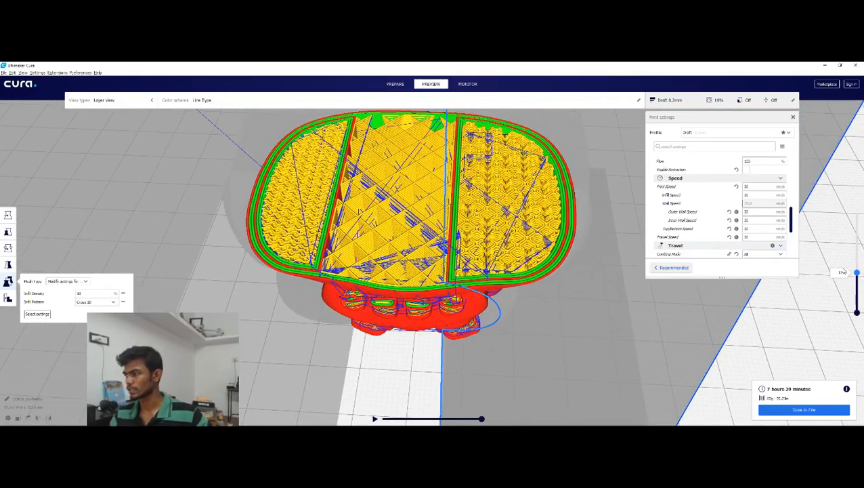
{"action": "left_click_drag", "start_coordinate": [857, 274], "coordinate": [856, 216]}
{"action": "scroll", "coordinate": [381, 340], "scroll_direction": "down", "scroll_amount": 6}
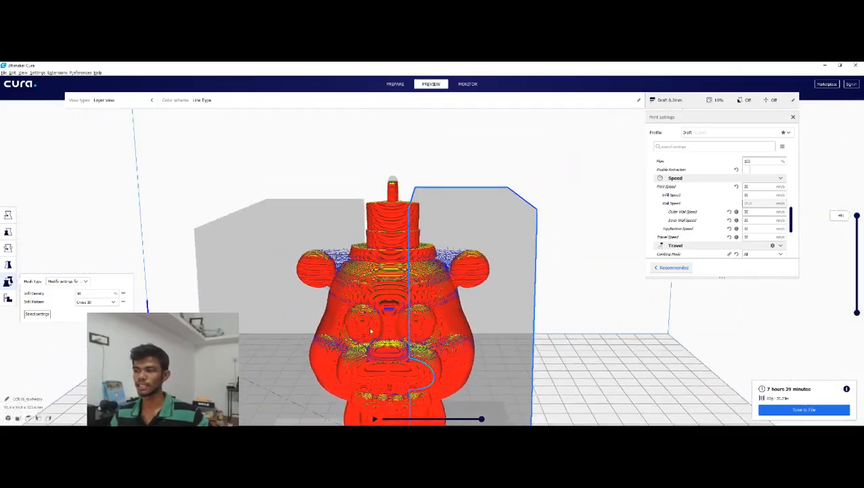